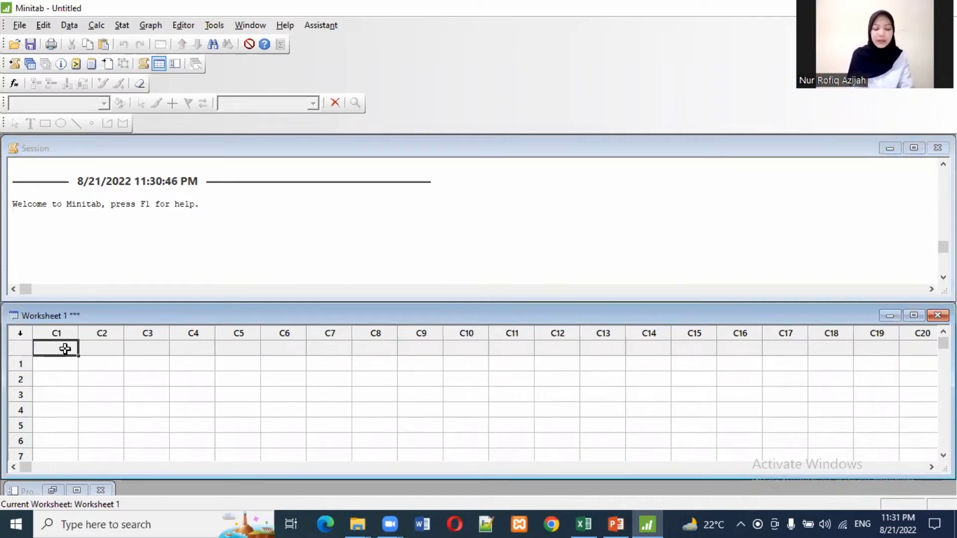
# Step: Paste the copied subgroup data into the worksheet starting at the C1 header, and enlarge the worksheet window
pyautogui.hotkey('ctrl', 'v')
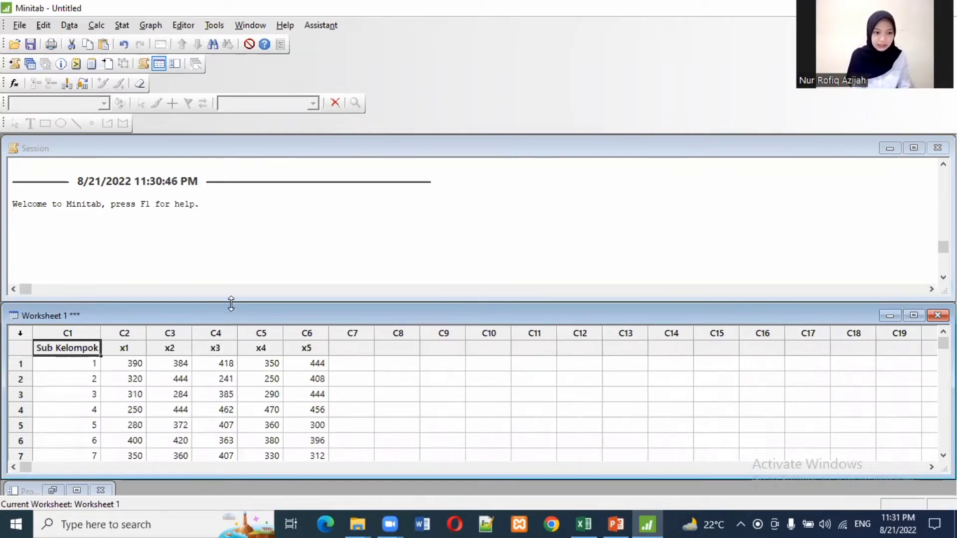
pyautogui.moveTo(231, 303); pyautogui.dragTo(239, 136)
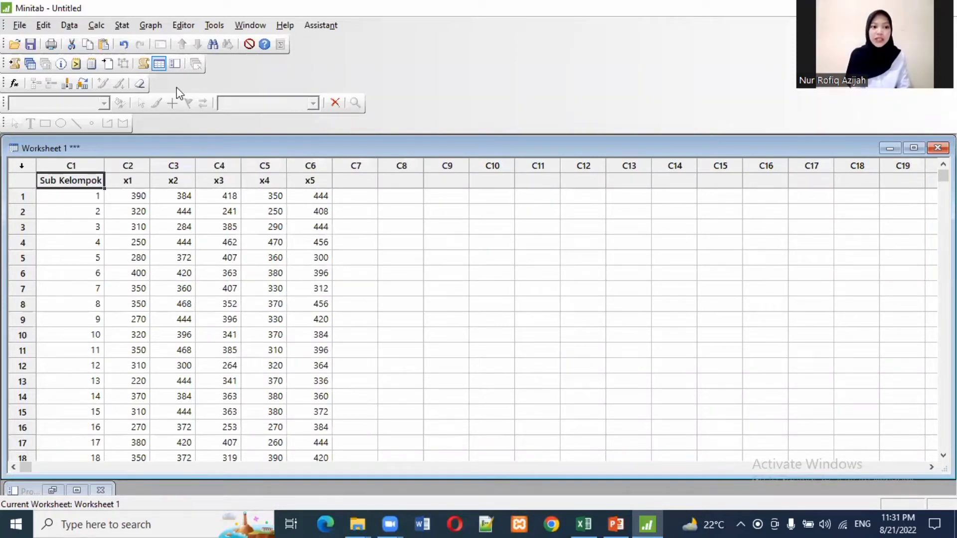
# Step: Set up an R control chart for subgroups, with observations in one row of columns, using x1-x5
pyautogui.click(122, 28)
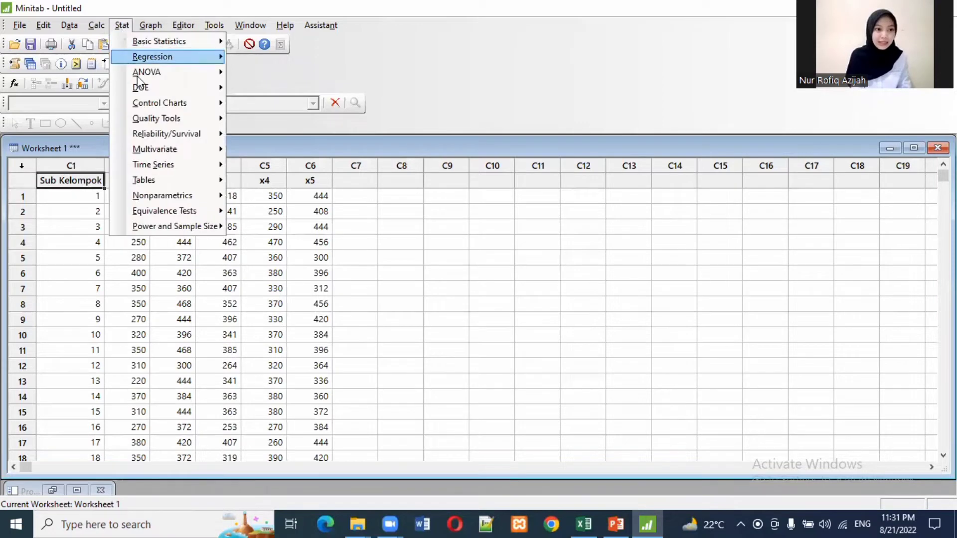
pyautogui.moveTo(156, 107)
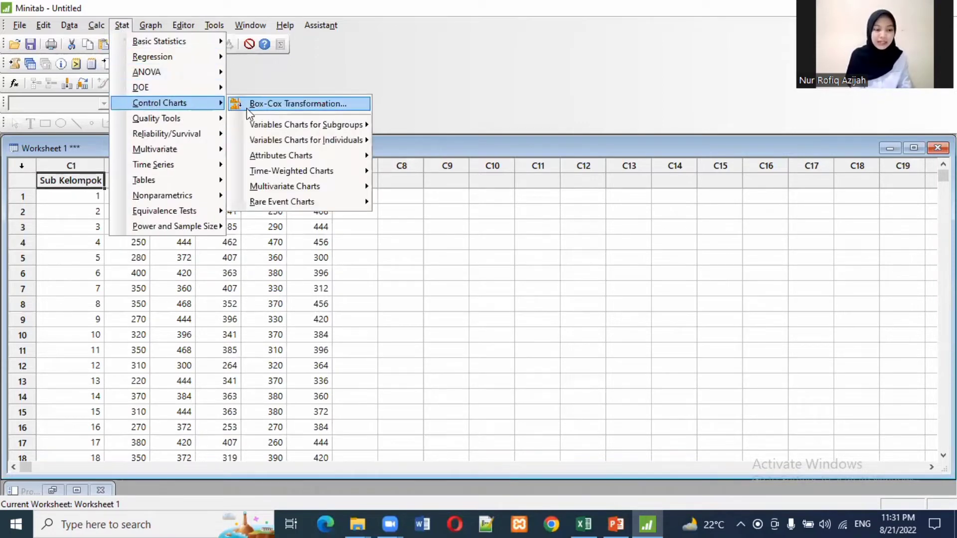
pyautogui.moveTo(250, 127)
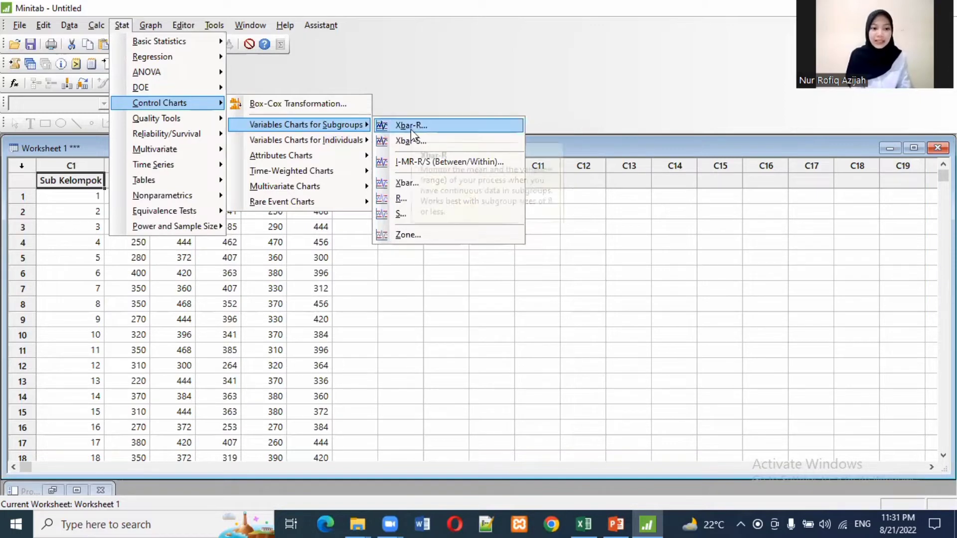
pyautogui.click(425, 199)
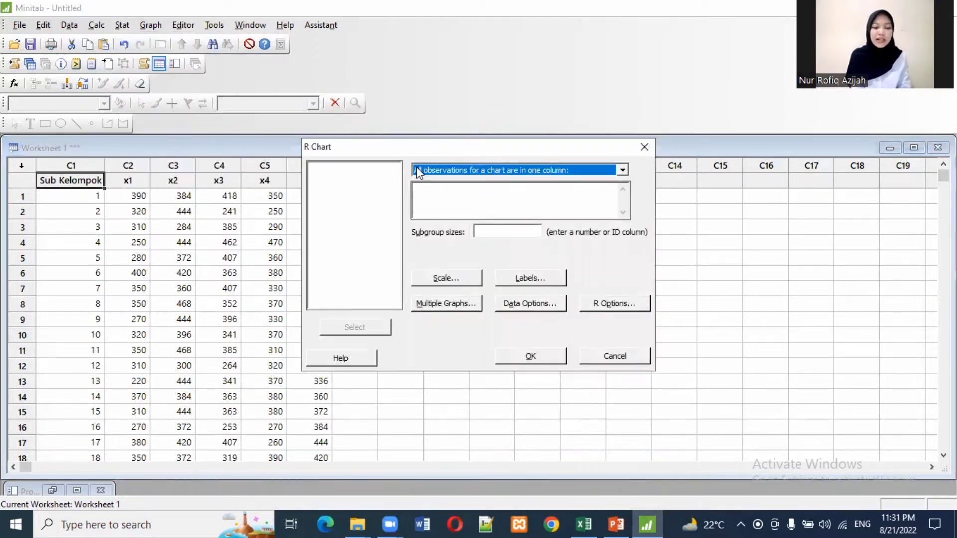
pyautogui.click(429, 172)
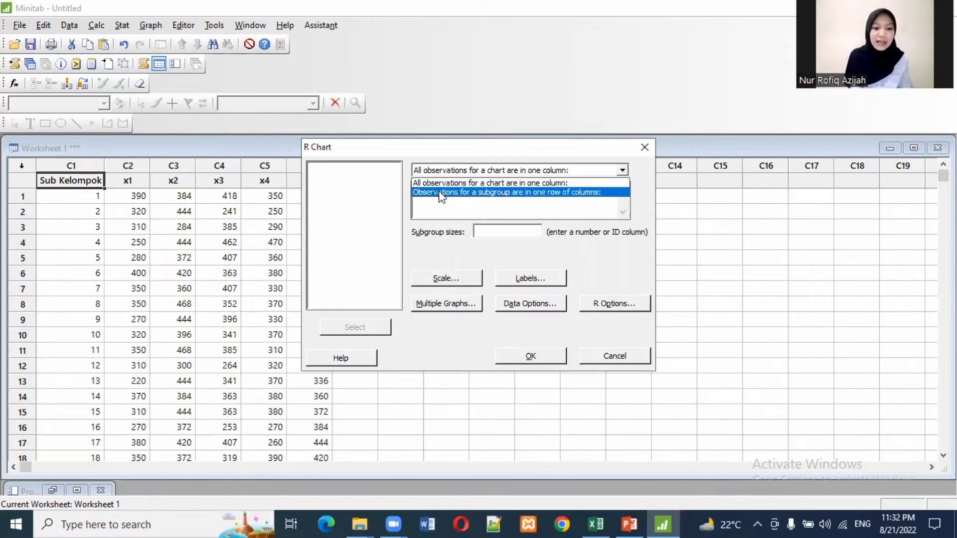
pyautogui.click(441, 196)
pyautogui.click(439, 195)
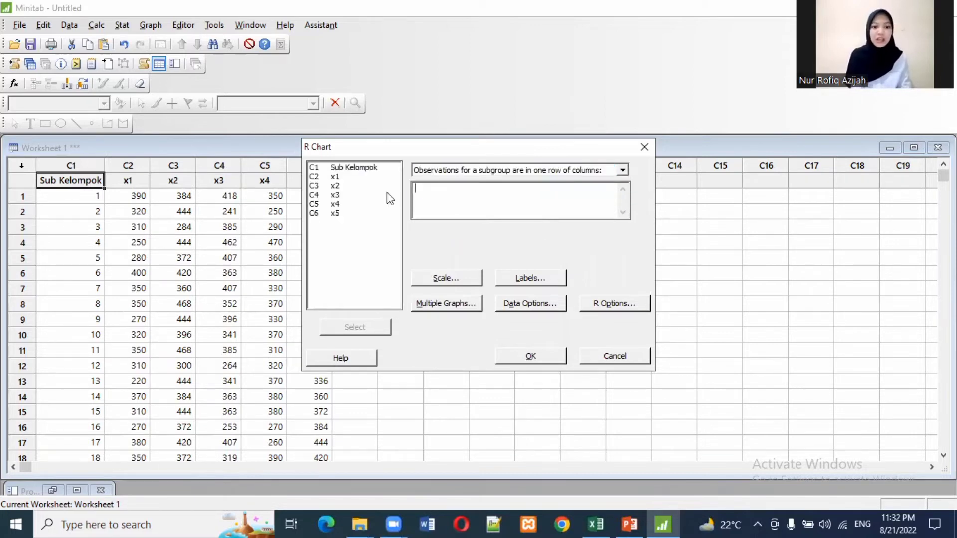
pyautogui.click(342, 178)
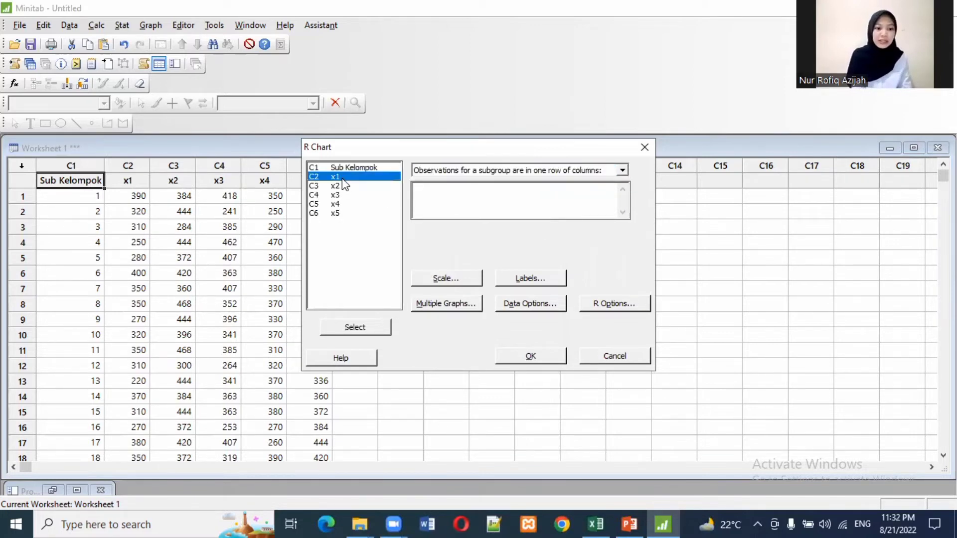
pyautogui.keyDown('shift'); pyautogui.click(345, 215); pyautogui.keyUp('shift')
pyautogui.click(366, 326)
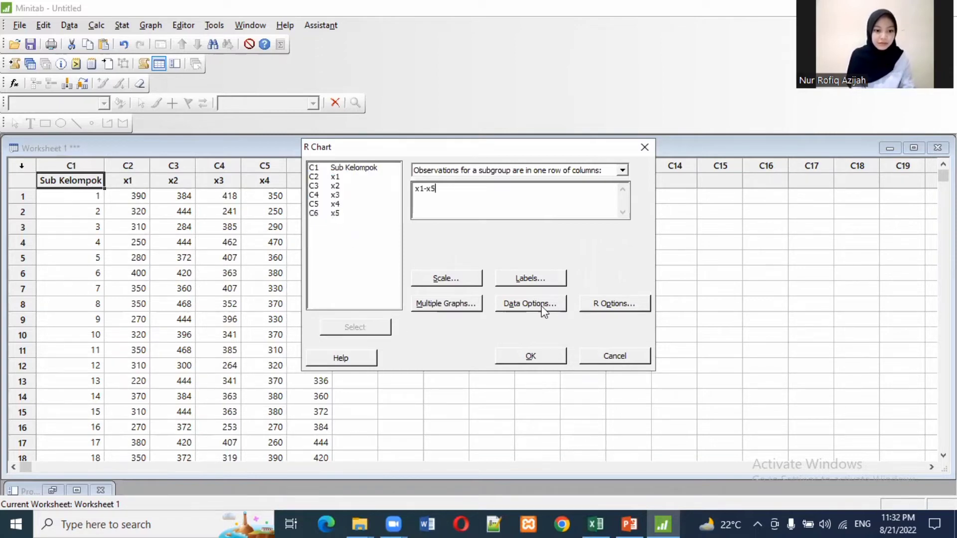
# Step: In the R chart options, enable the test for K points in a row on same side of center line with K = 7
pyautogui.click(615, 304)
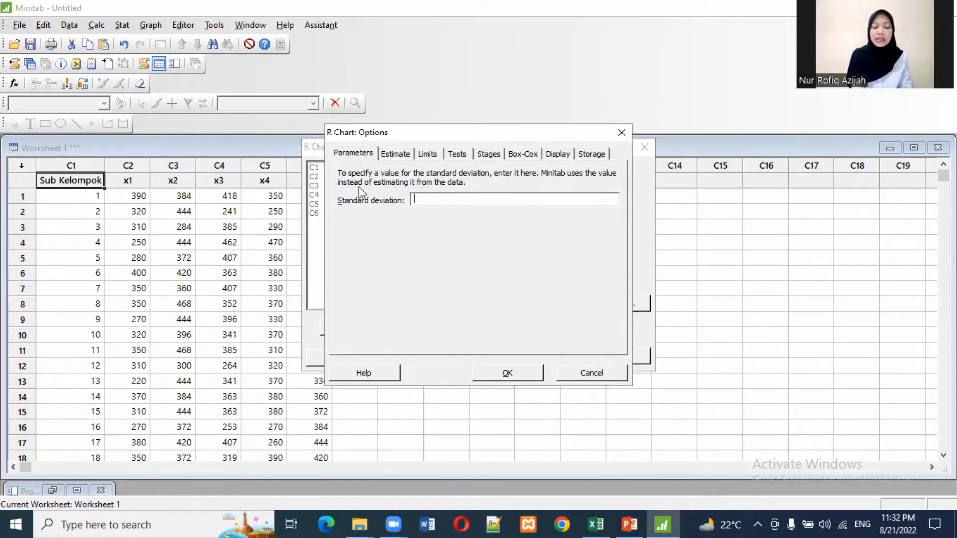
pyautogui.click(455, 155)
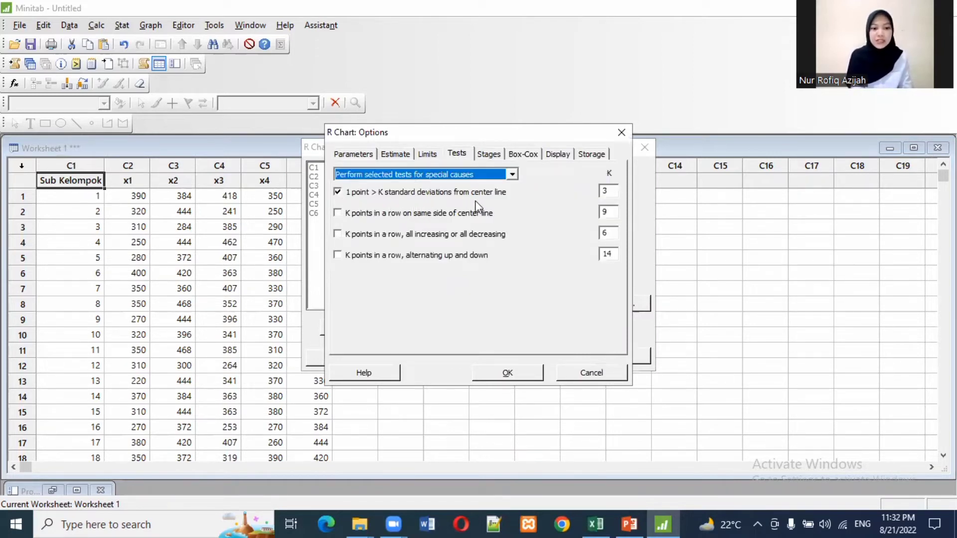
pyautogui.click(339, 214)
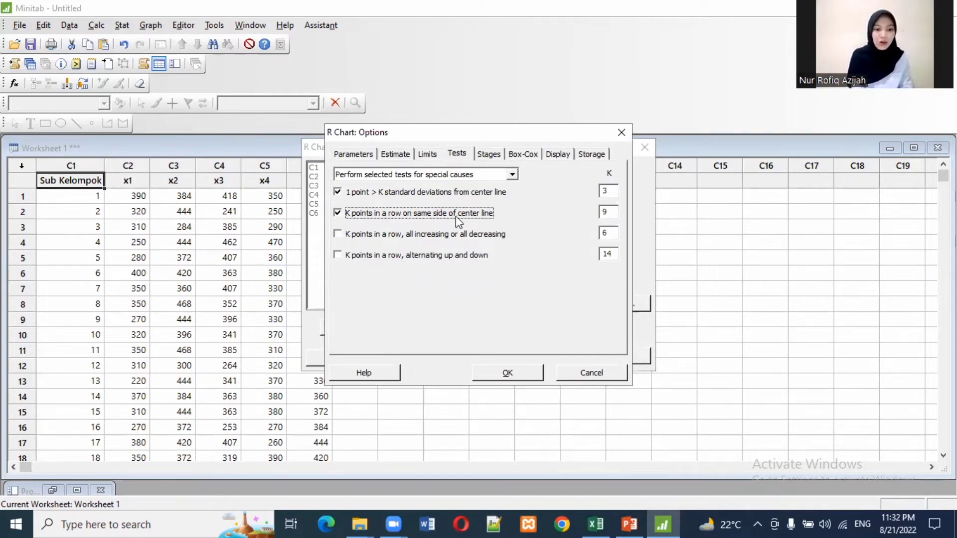
pyautogui.click(611, 213)
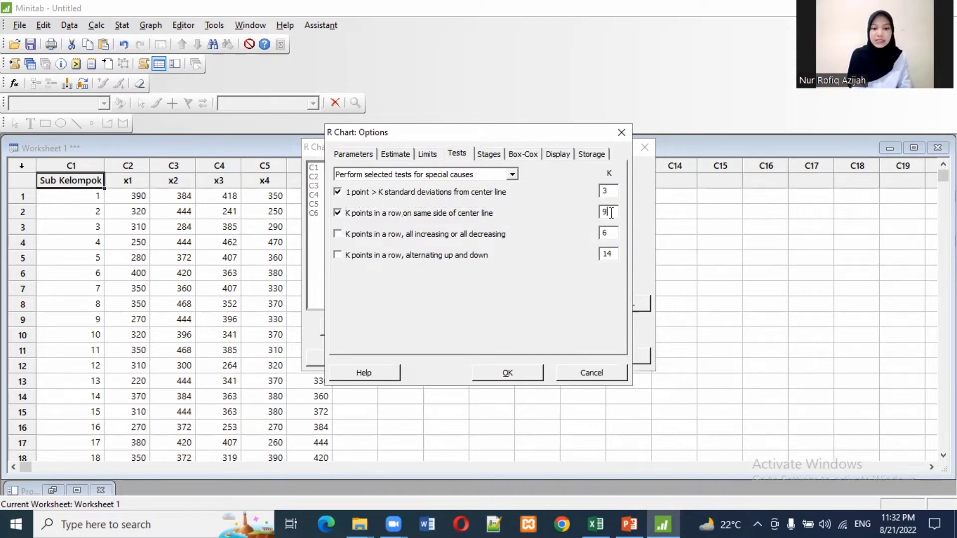
pyautogui.press('BackSpace')
pyautogui.write('7')
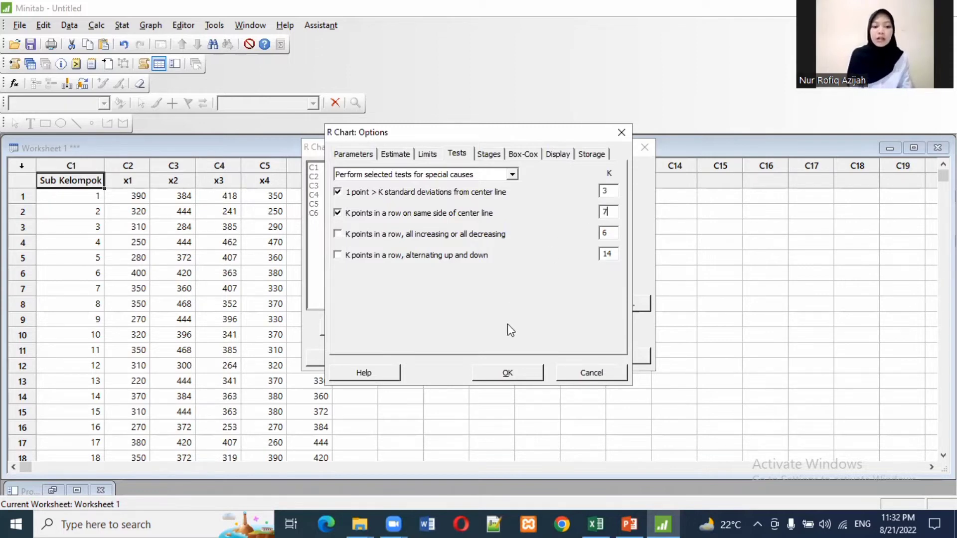
pyautogui.click(515, 375)
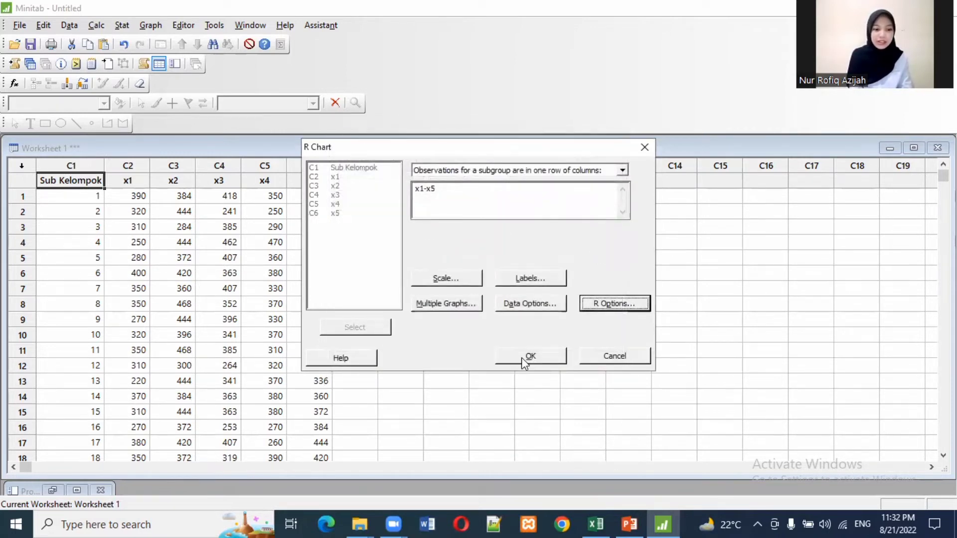
# Step: Generate the R chart of x1-x5 and view it maximized
pyautogui.click(521, 357)
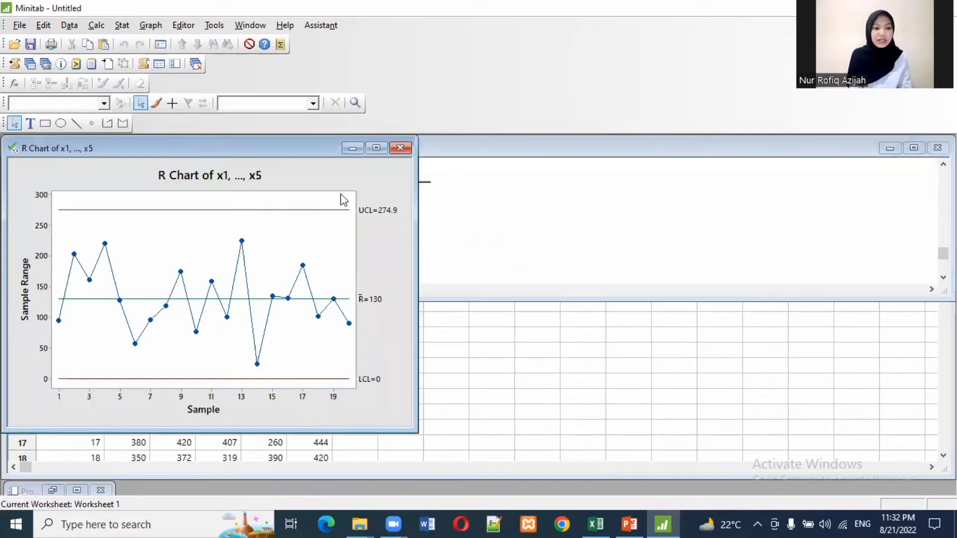
pyautogui.click(377, 150)
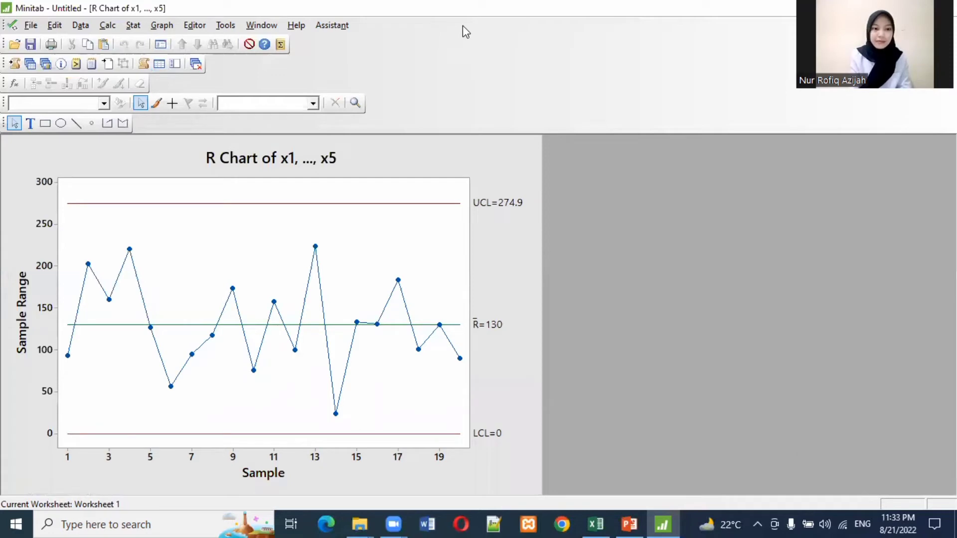
pyautogui.click(765, 17)
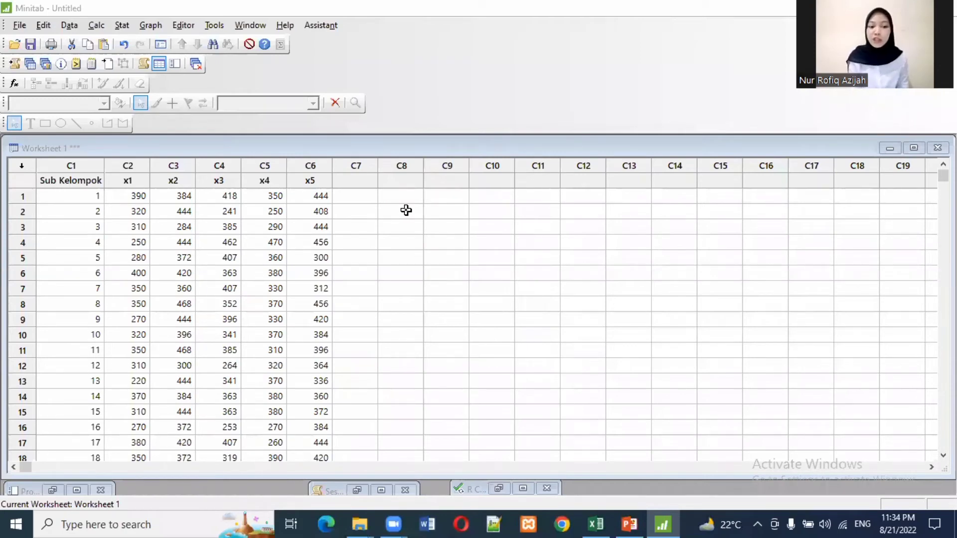
# Step: Name worksheet column C7 "Rentang"
pyautogui.click(354, 181)
pyautogui.click(355, 181)
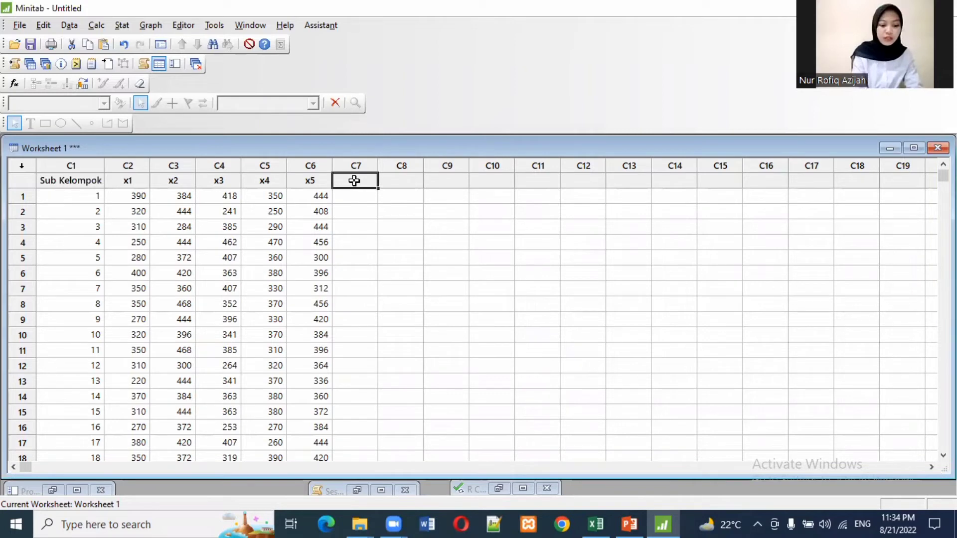
pyautogui.write('ERat')
pyautogui.press('BackSpace')
pyautogui.press('BackSpace')
pyautogui.press('BackSpace')
pyautogui.press('BackSpace')
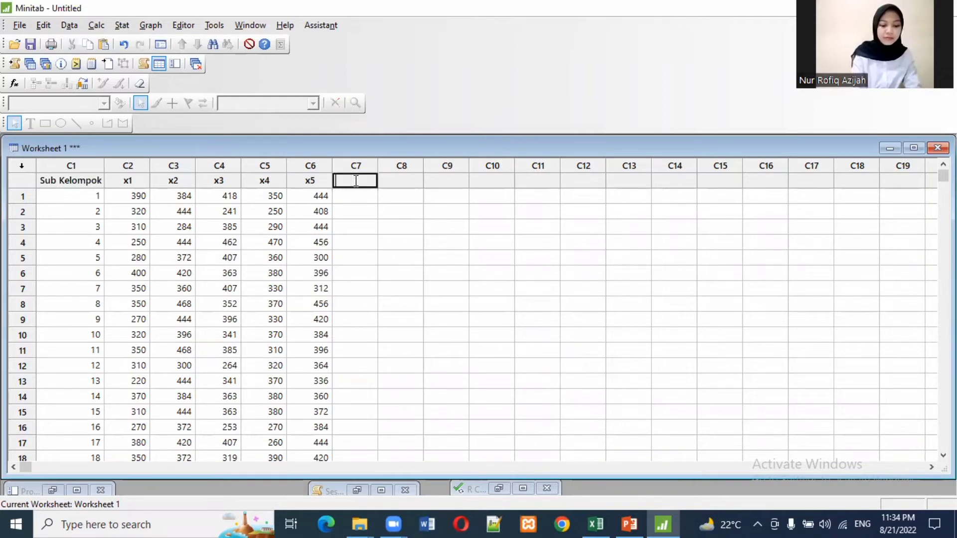
pyautogui.write('Renta')
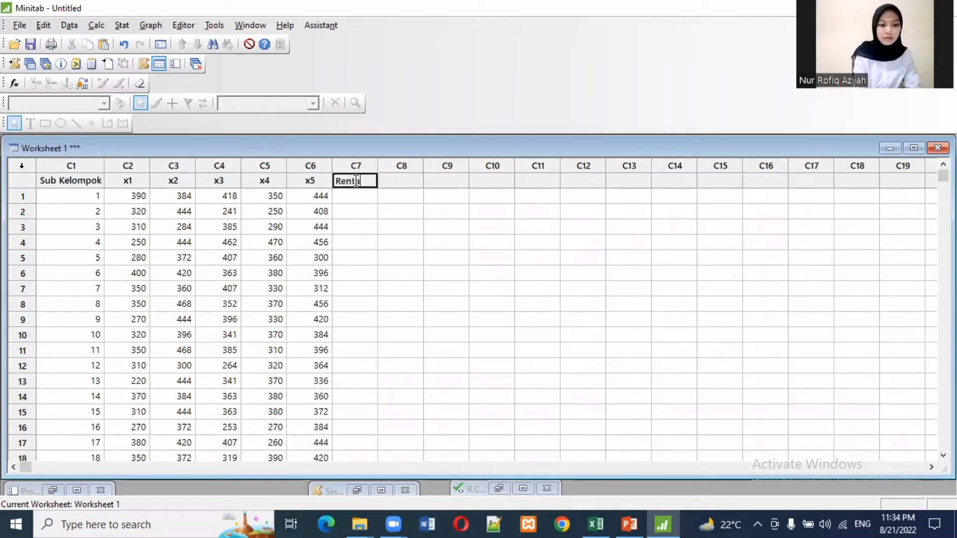
pyautogui.write('n')
pyautogui.write('g')
pyautogui.press('Return')
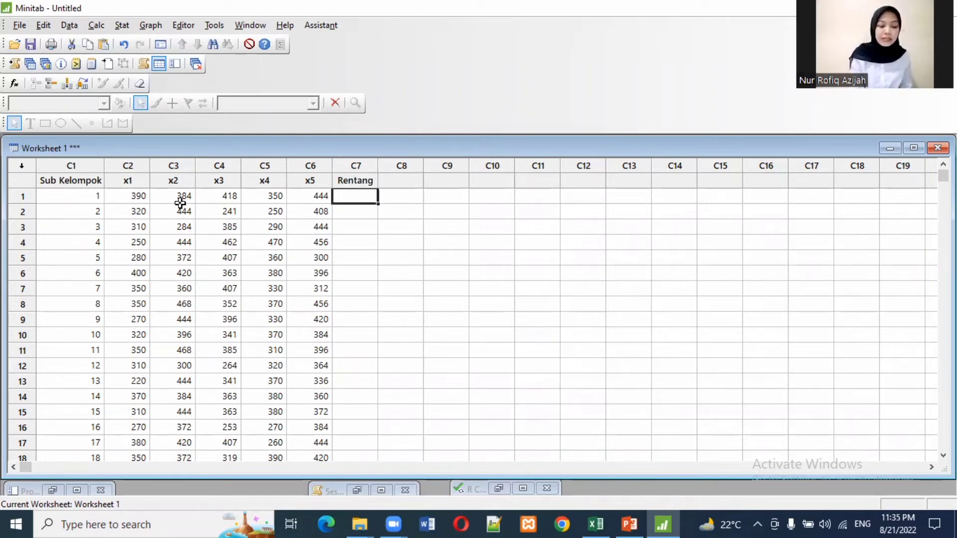
# Step: Calculate the row-wise Range of x1-x5 with Row Statistics and store the result in Rentang
pyautogui.click(97, 25)
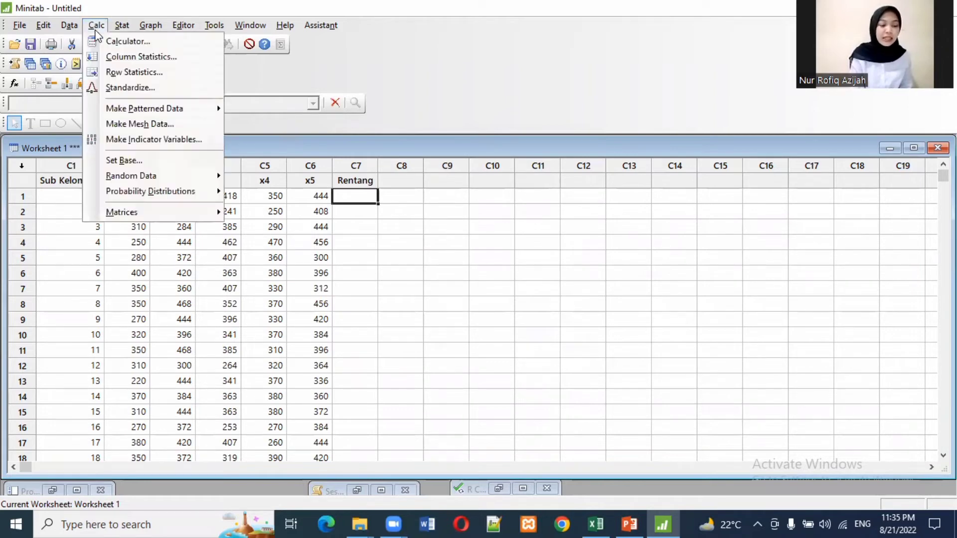
pyautogui.click(142, 73)
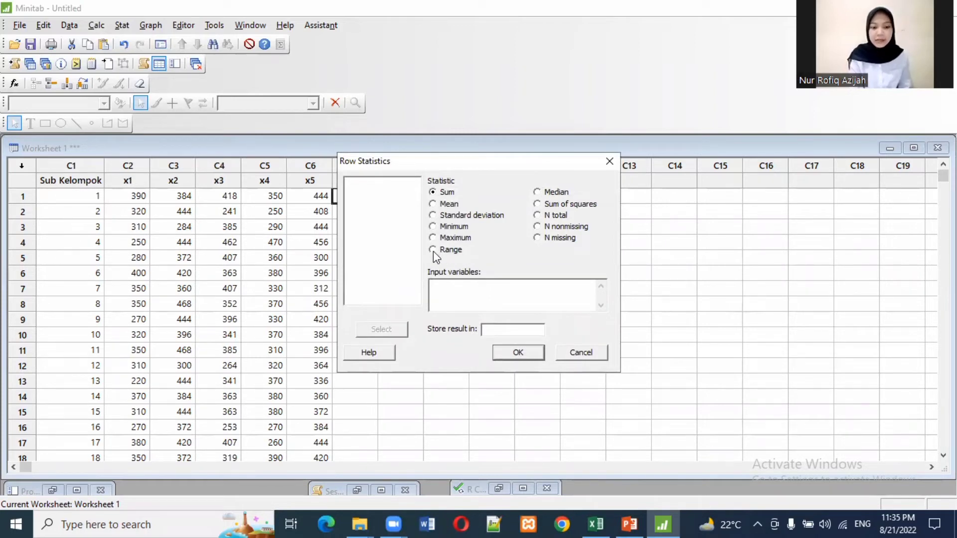
pyautogui.click(445, 288)
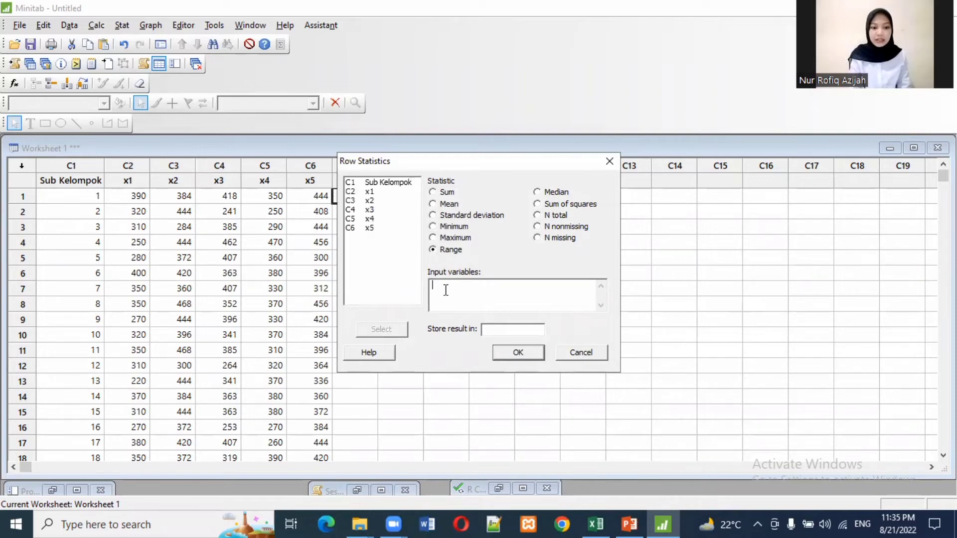
pyautogui.click(369, 192)
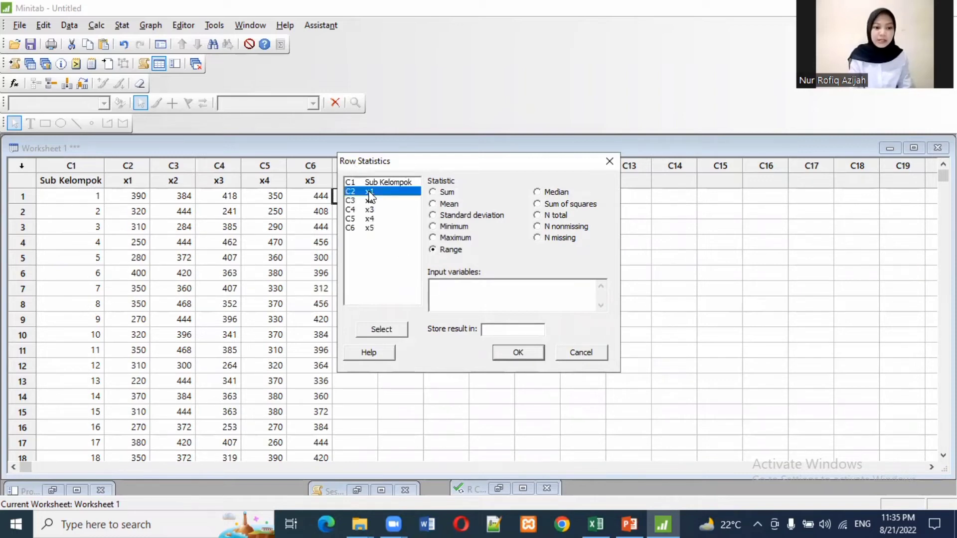
pyautogui.keyDown('shift'); pyautogui.click(368, 228); pyautogui.keyUp('shift')
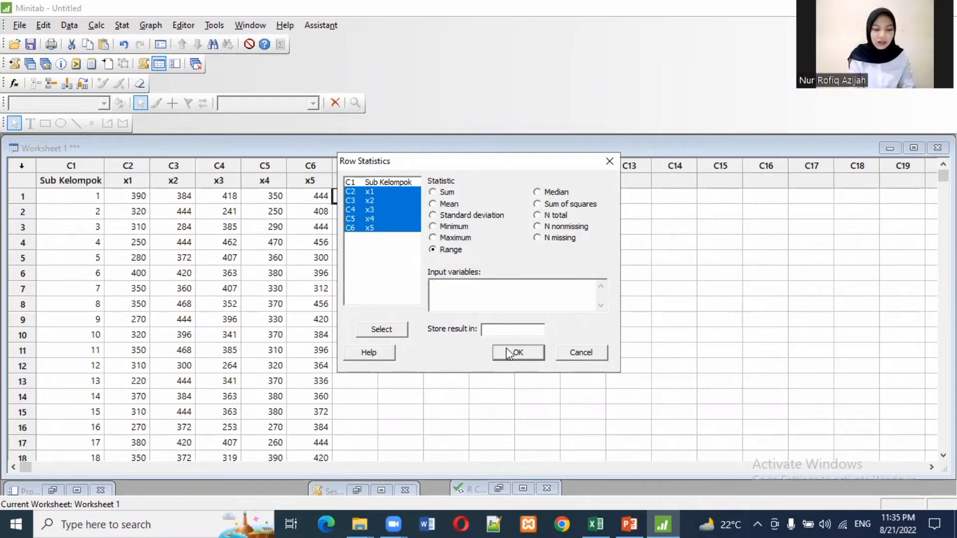
pyautogui.click(382, 329)
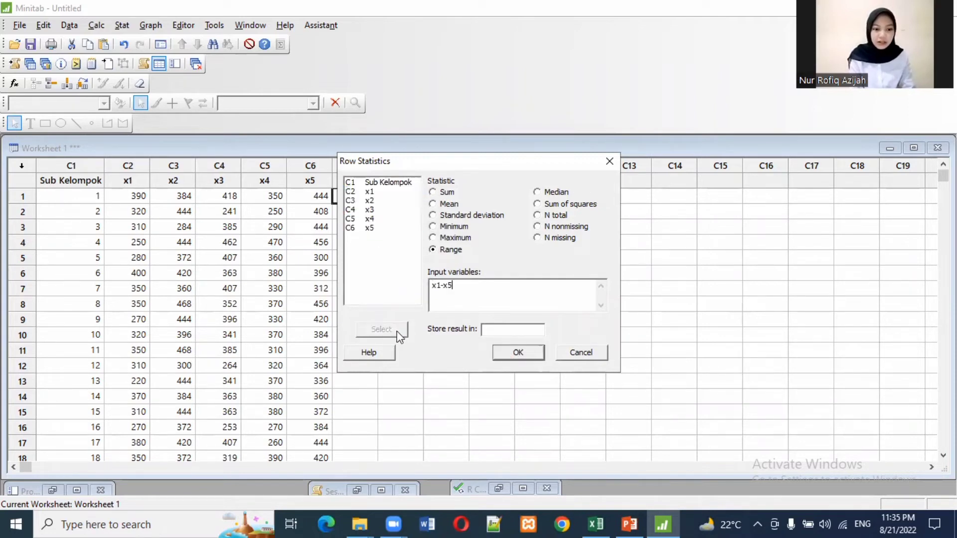
pyautogui.click(497, 333)
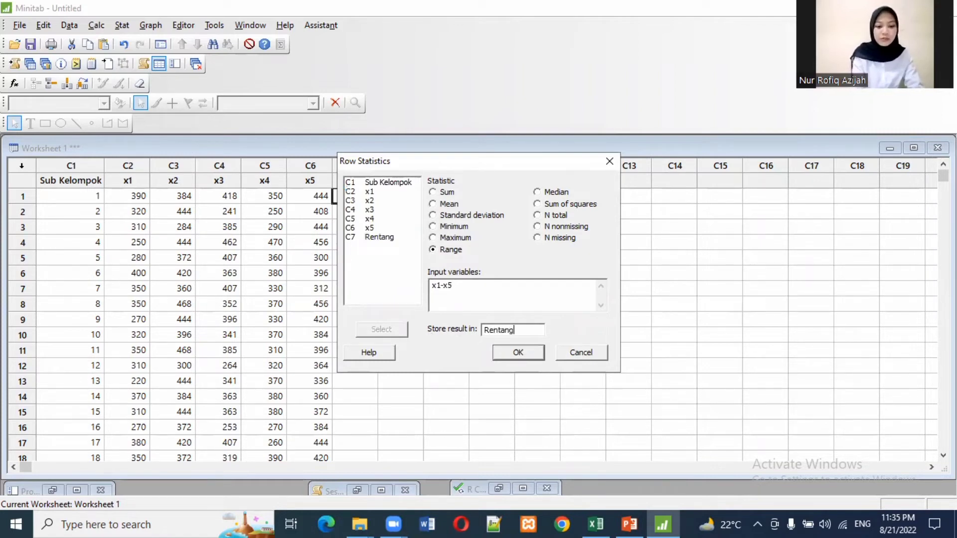
pyautogui.click(519, 352)
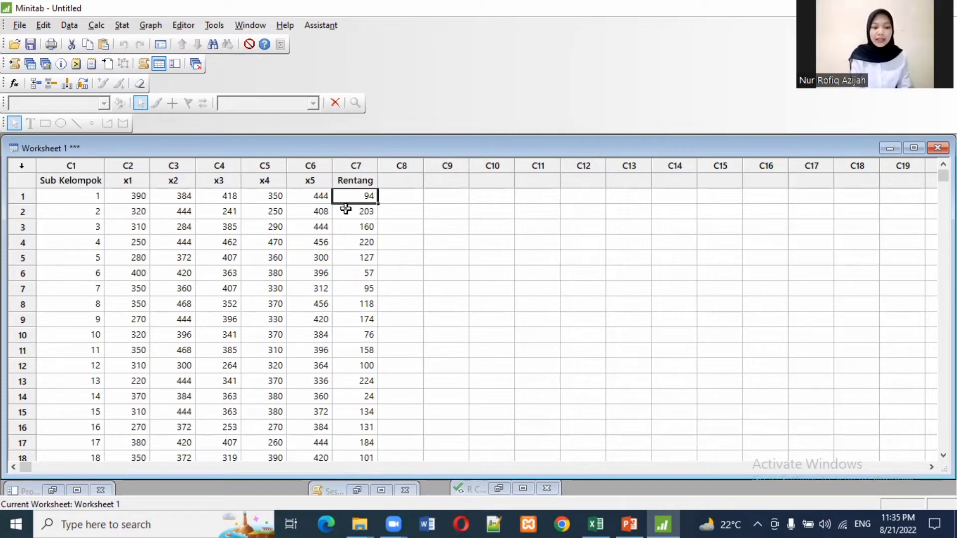
# Step: Start Display Descriptive Statistics from the basic statistics and choose Rentang as the variable
pyautogui.click(120, 30)
pyautogui.moveTo(209, 41)
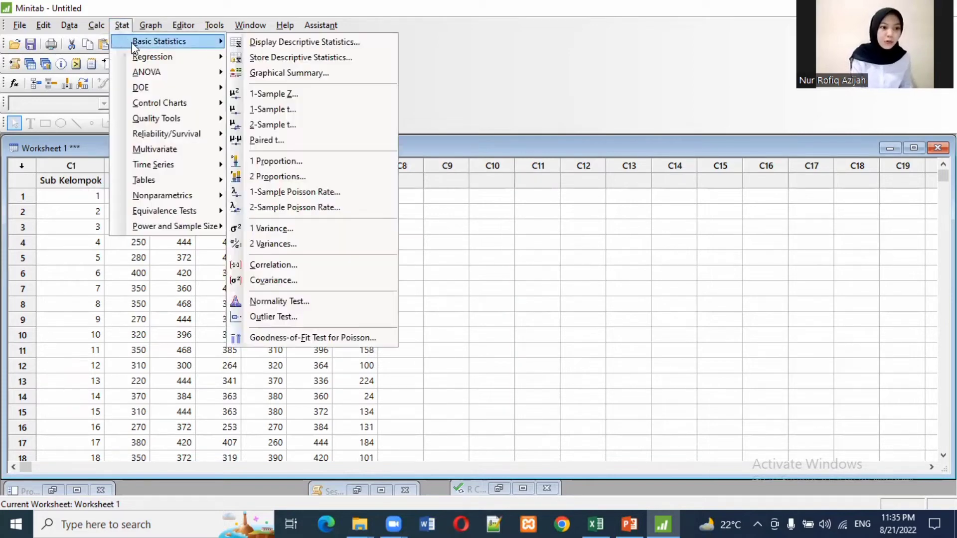
pyautogui.click(304, 44)
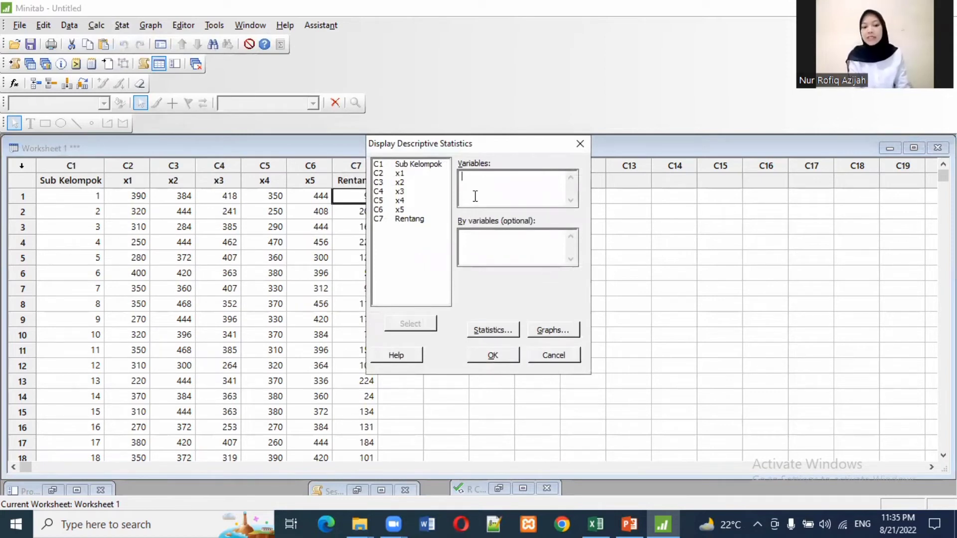
pyautogui.doubleClick(419, 222)
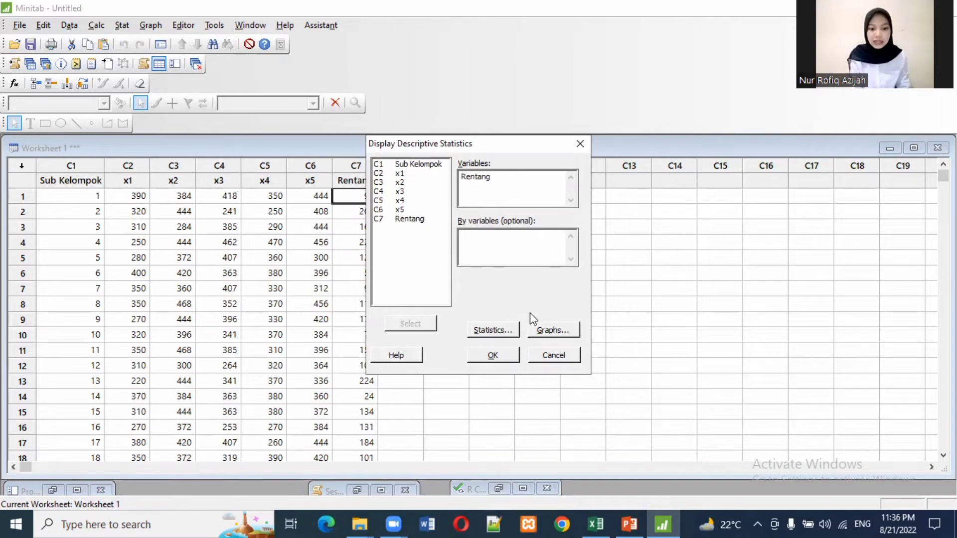
# Step: Limit the displayed statistics to the Mean only, clearing all other selected statistics, and generate the descriptive statistics of Rentang
pyautogui.click(494, 333)
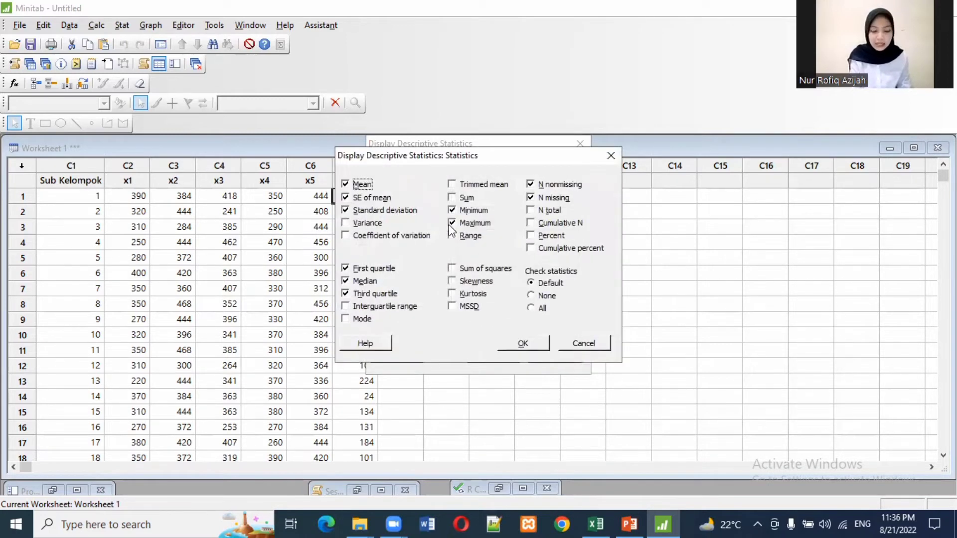
pyautogui.click(344, 198)
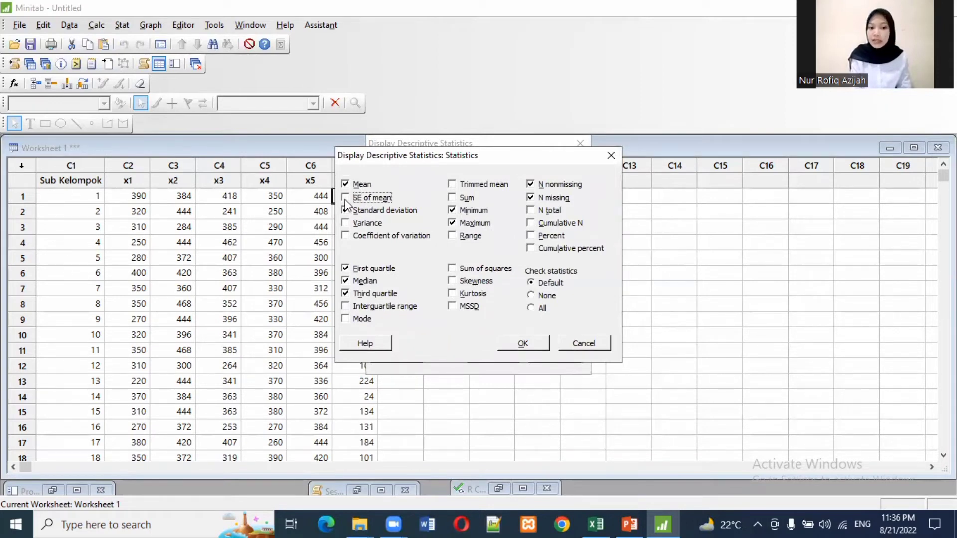
pyautogui.click(345, 210)
pyautogui.click(345, 269)
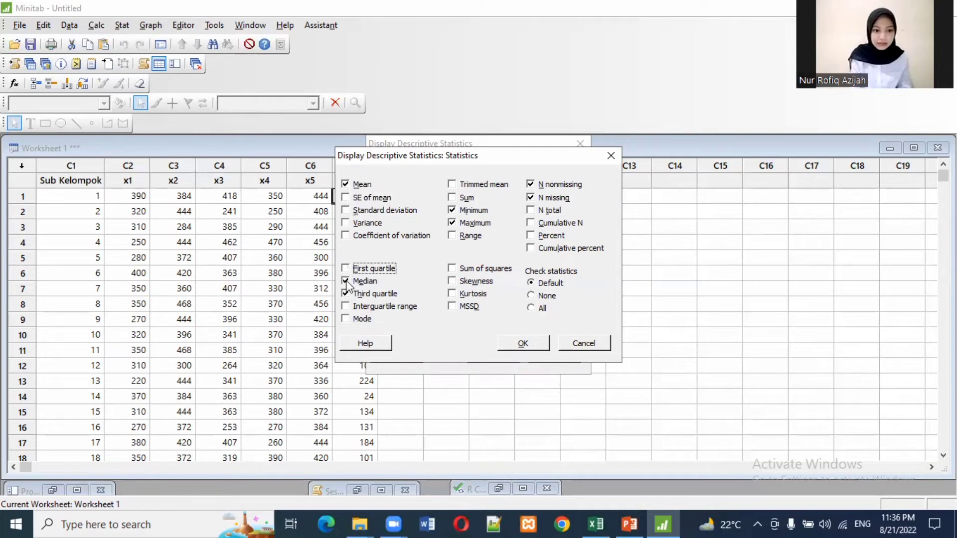
pyautogui.click(345, 281)
pyautogui.click(345, 293)
pyautogui.click(470, 222)
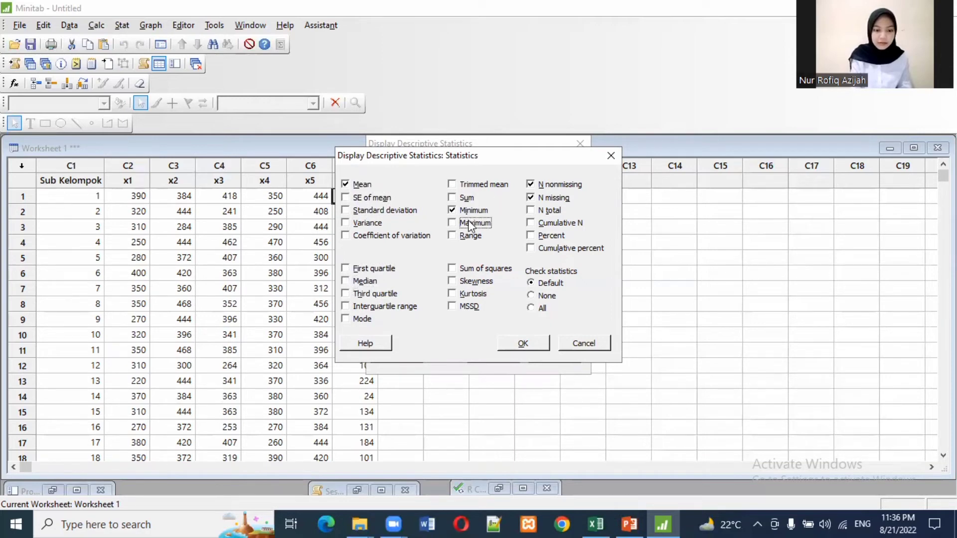
pyautogui.click(471, 211)
pyautogui.click(548, 184)
pyautogui.click(546, 199)
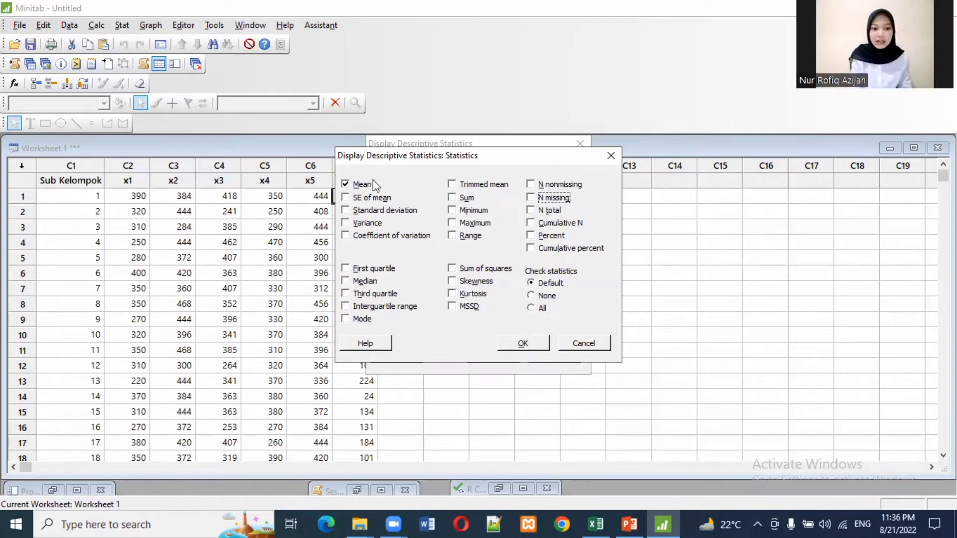
pyautogui.click(346, 183)
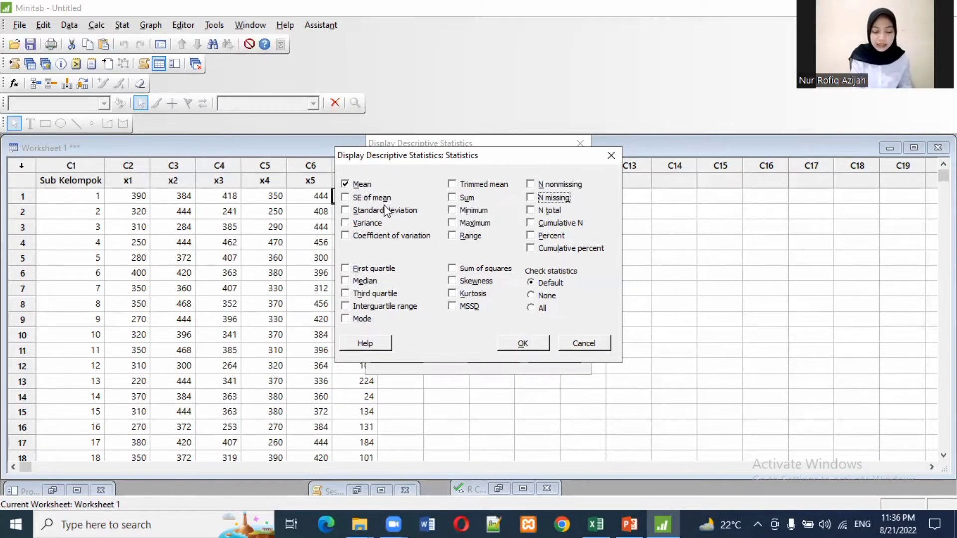
pyautogui.click(523, 344)
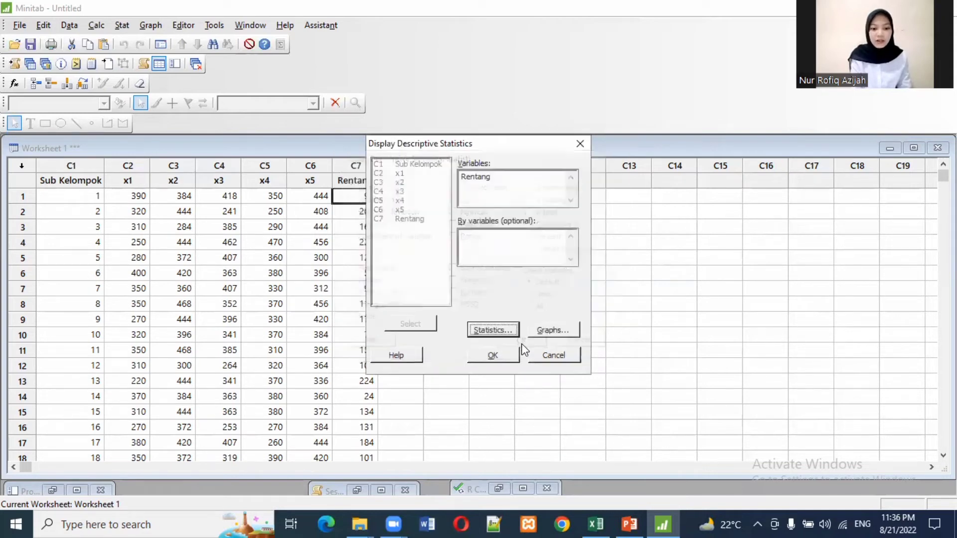
pyautogui.click(501, 359)
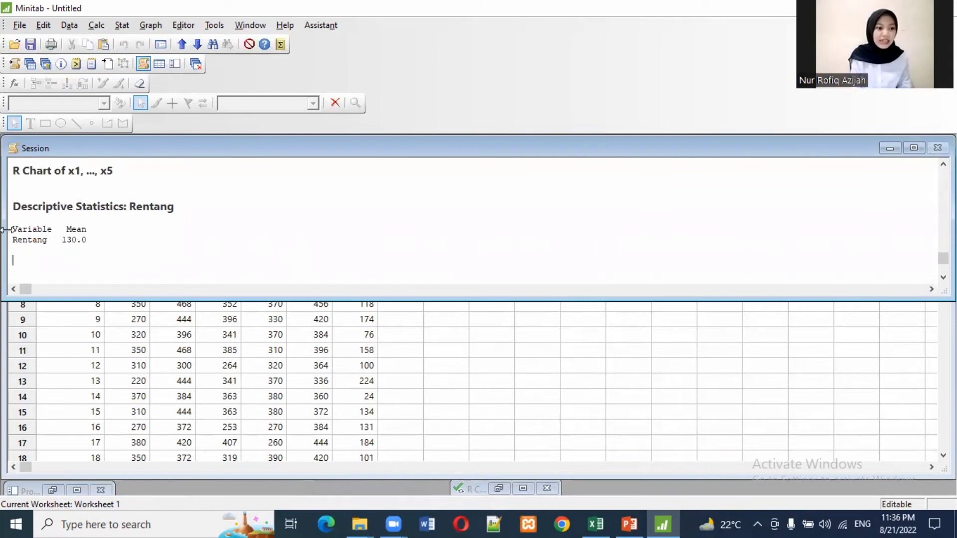
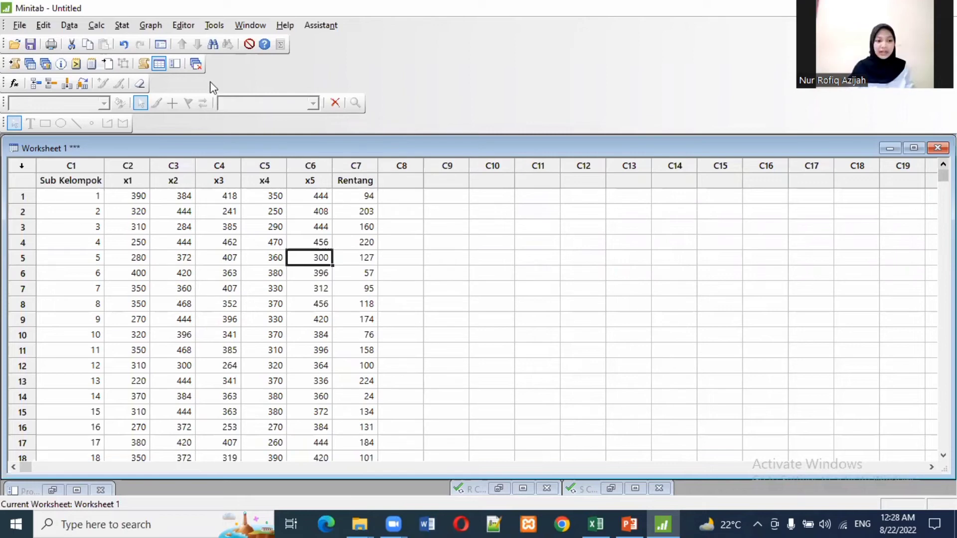
# Step: Start an S control chart for subgroups with the observations in one row of columns, using x1-x5
pyautogui.click(122, 26)
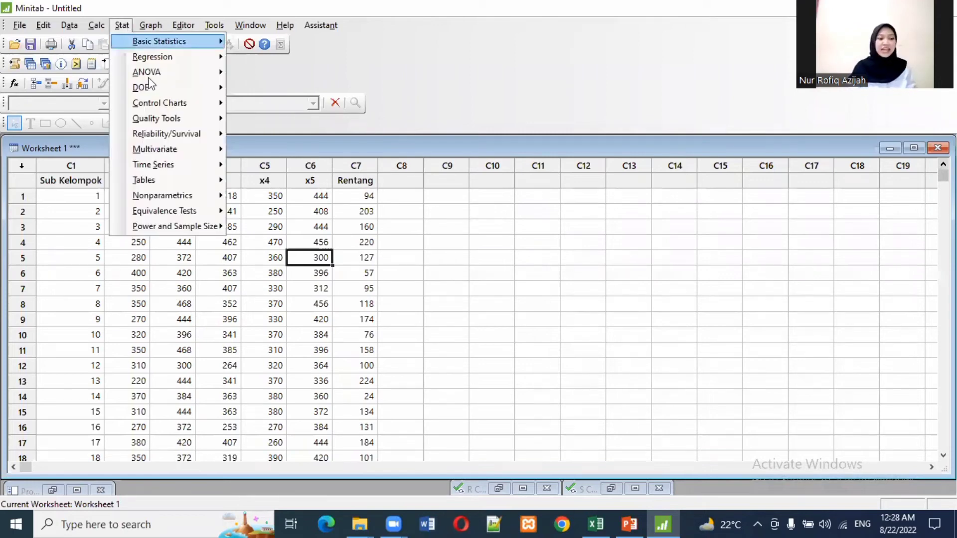
pyautogui.moveTo(165, 103)
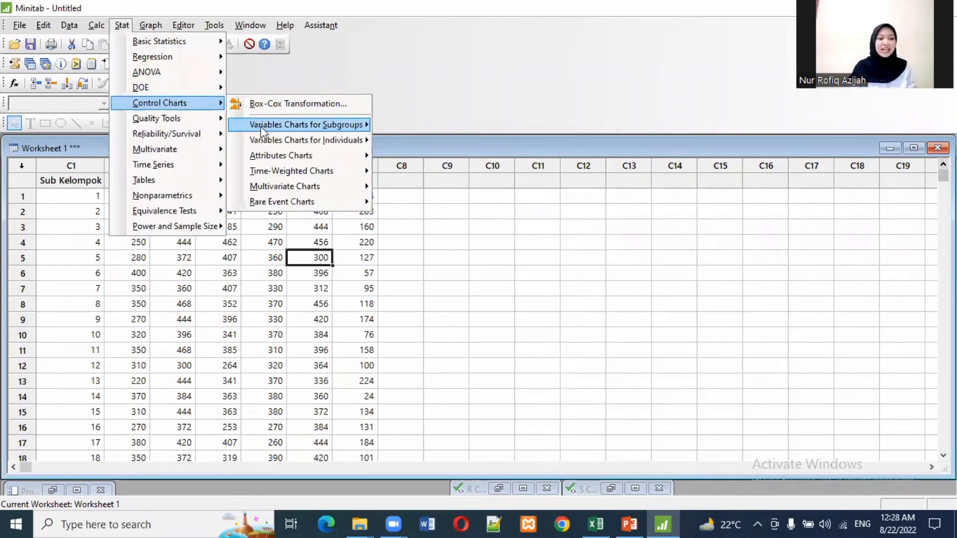
pyautogui.moveTo(262, 131)
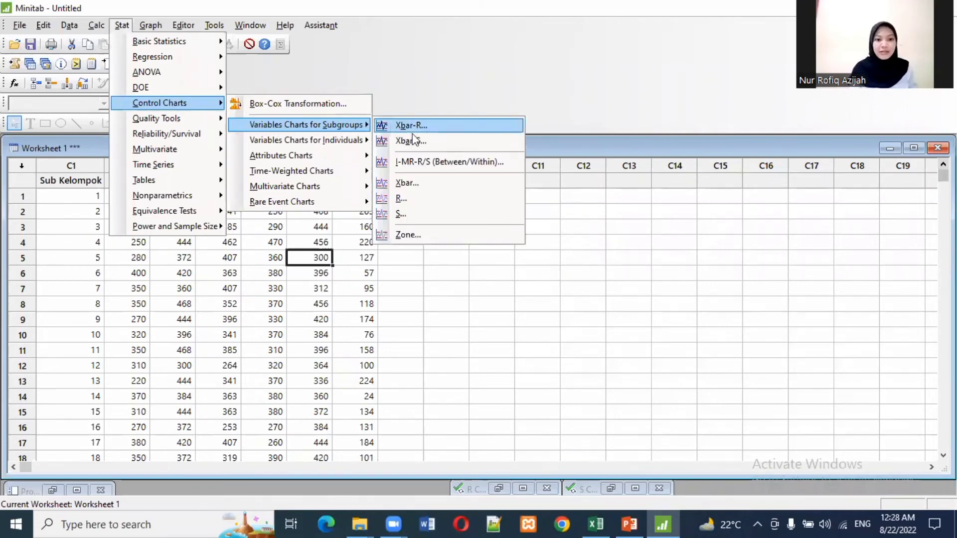
pyautogui.click(426, 211)
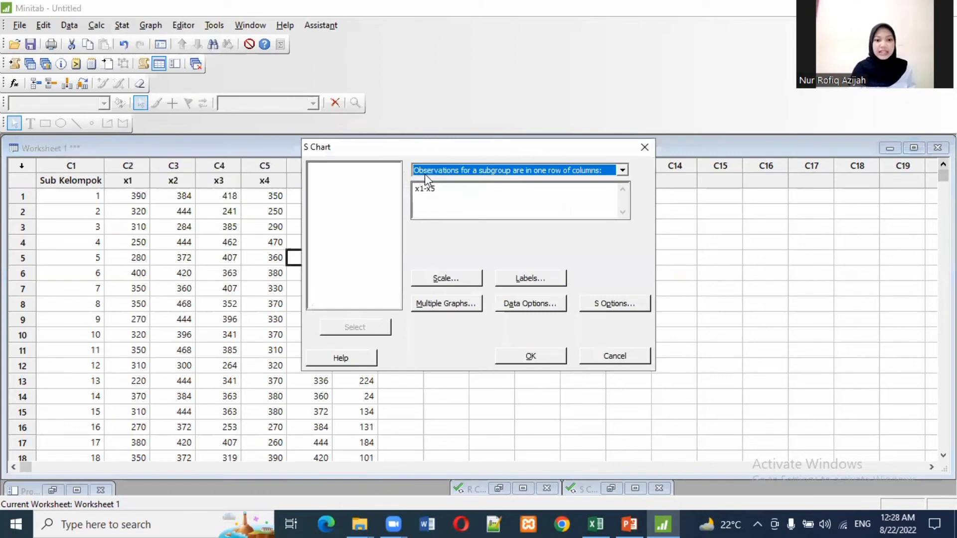
pyautogui.click(463, 176)
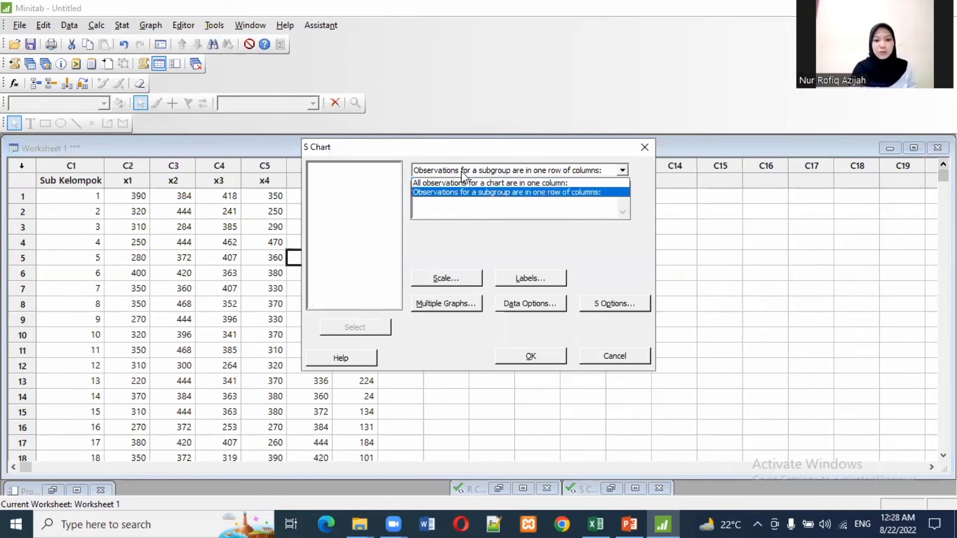
pyautogui.click(471, 192)
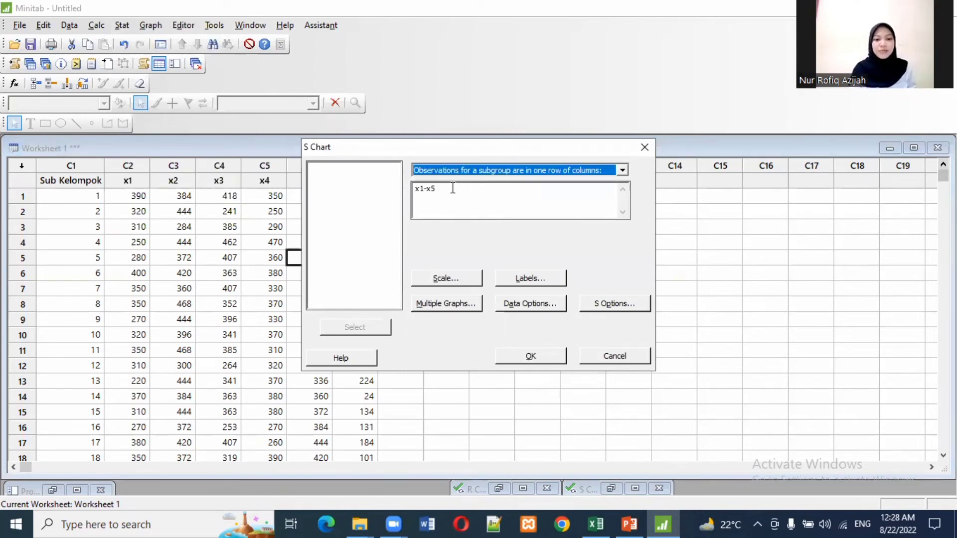
pyautogui.click(456, 192)
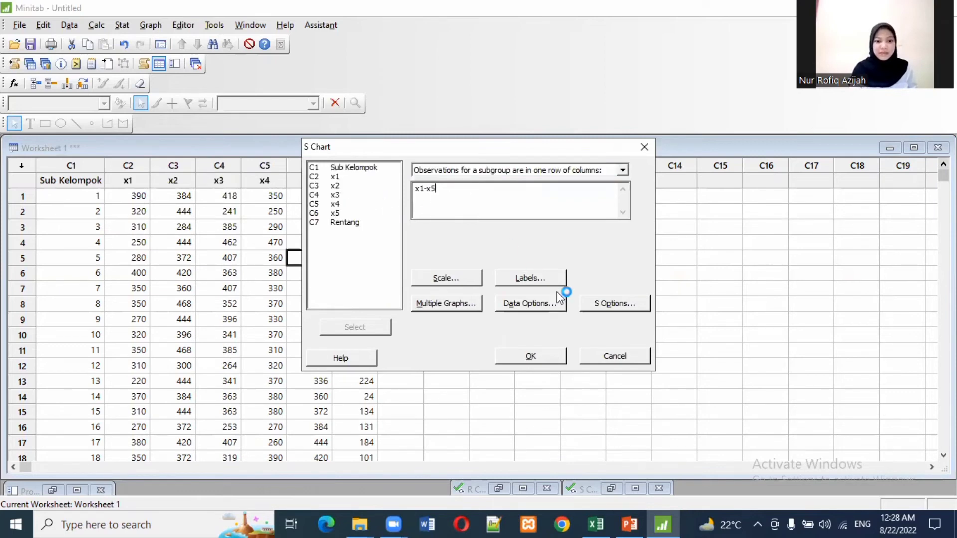
# Step: Use the special-cause tests for 1 point beyond 3.0 standard deviations and 7 points on the same side, then generate and maximize the S chart
pyautogui.click(618, 304)
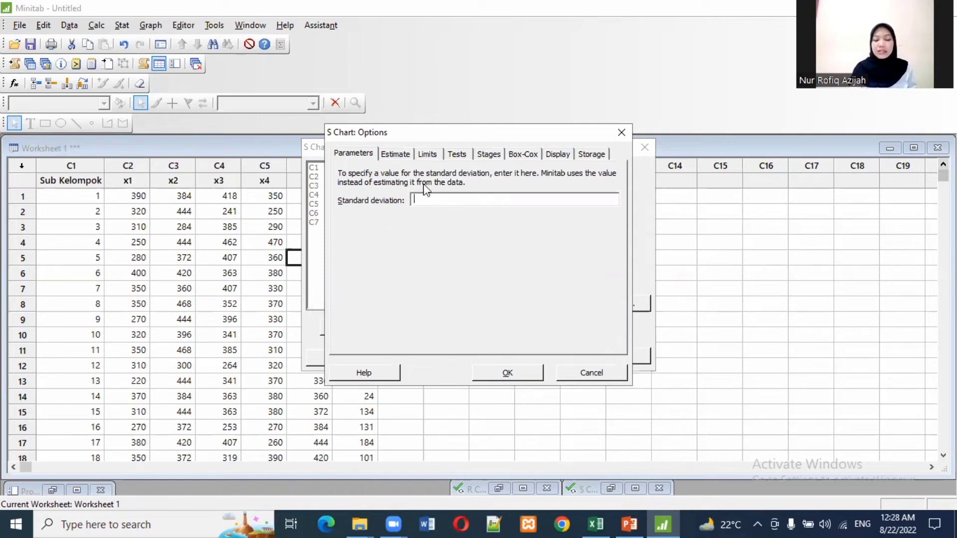
pyautogui.click(455, 156)
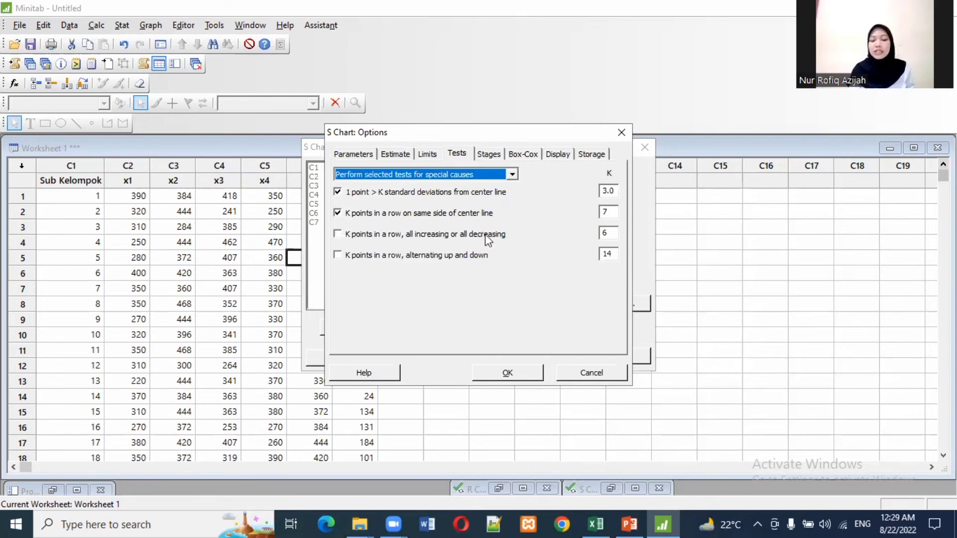
pyautogui.click(520, 377)
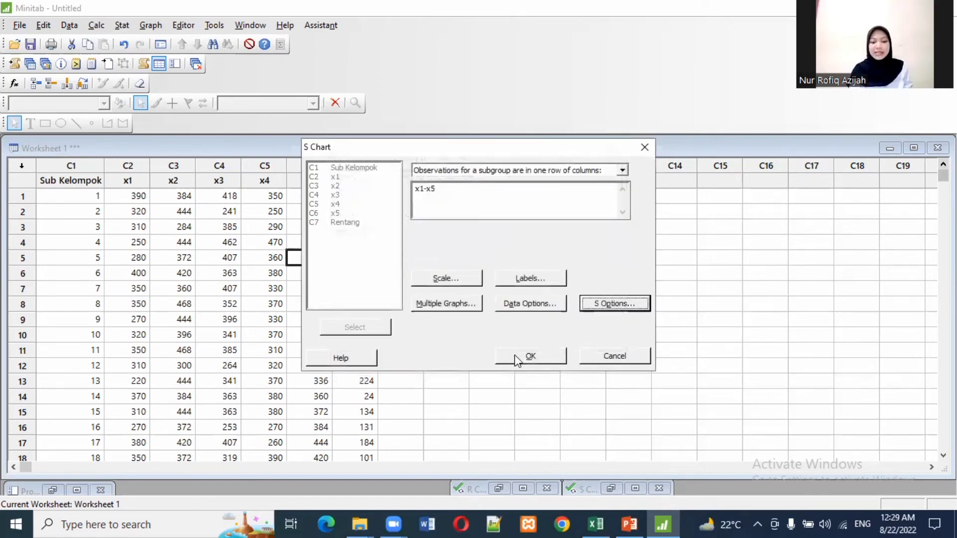
pyautogui.click(517, 359)
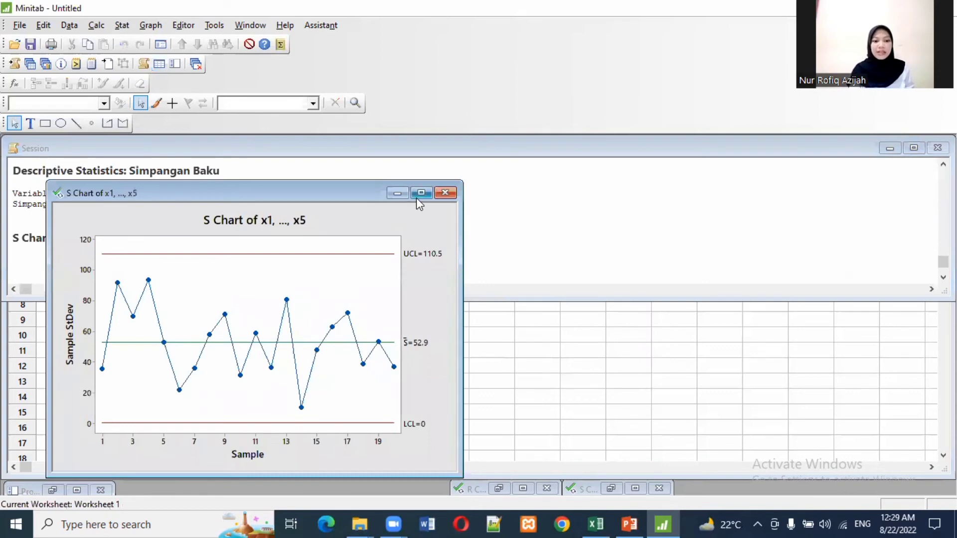
pyautogui.click(419, 196)
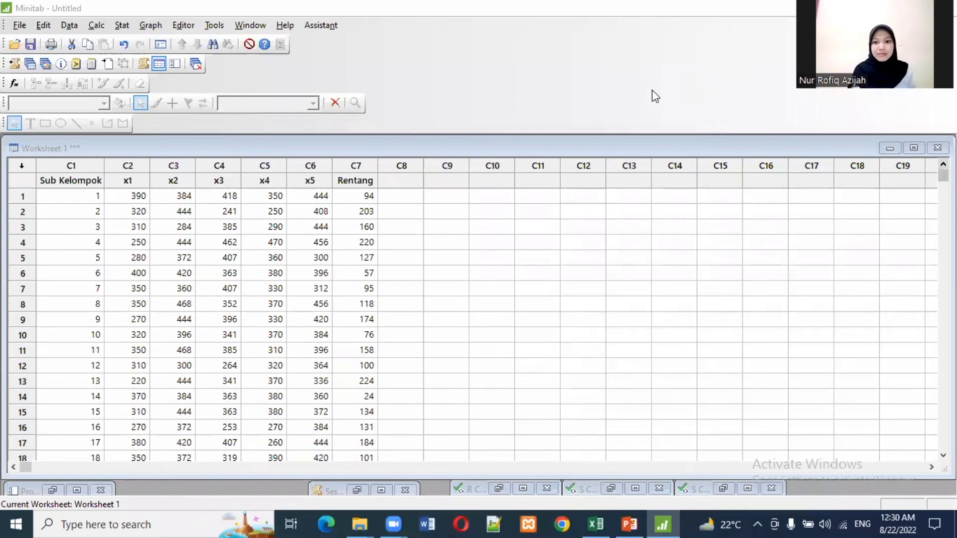
# Step: Name worksheet column C8 "Simpangan Baku"
pyautogui.click(402, 185)
pyautogui.click(402, 185)
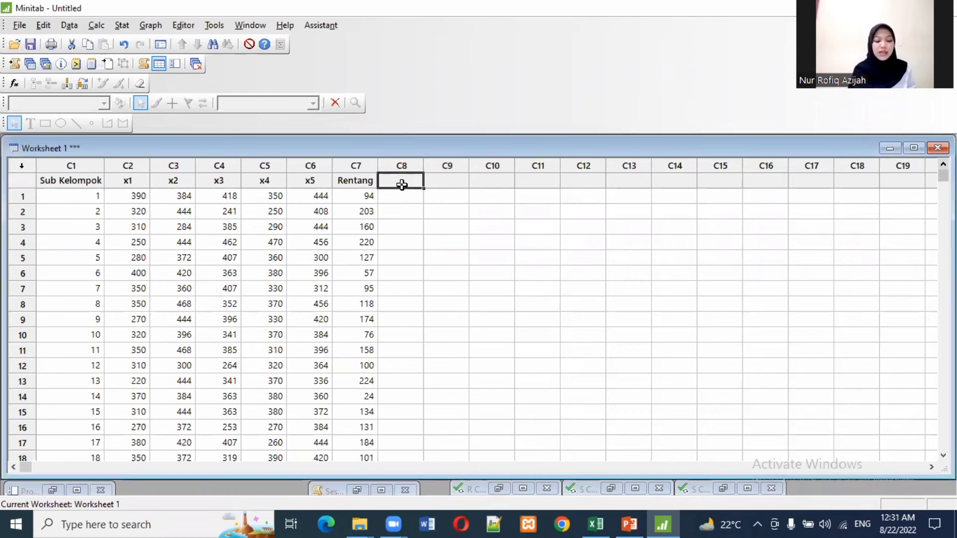
pyautogui.write('Simpan')
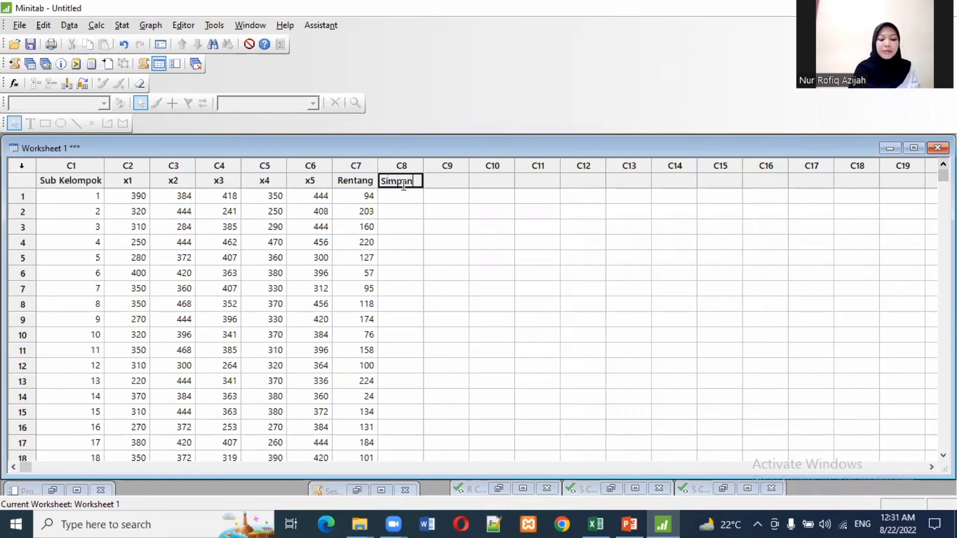
pyautogui.write('gan Baku')
pyautogui.press('Return')
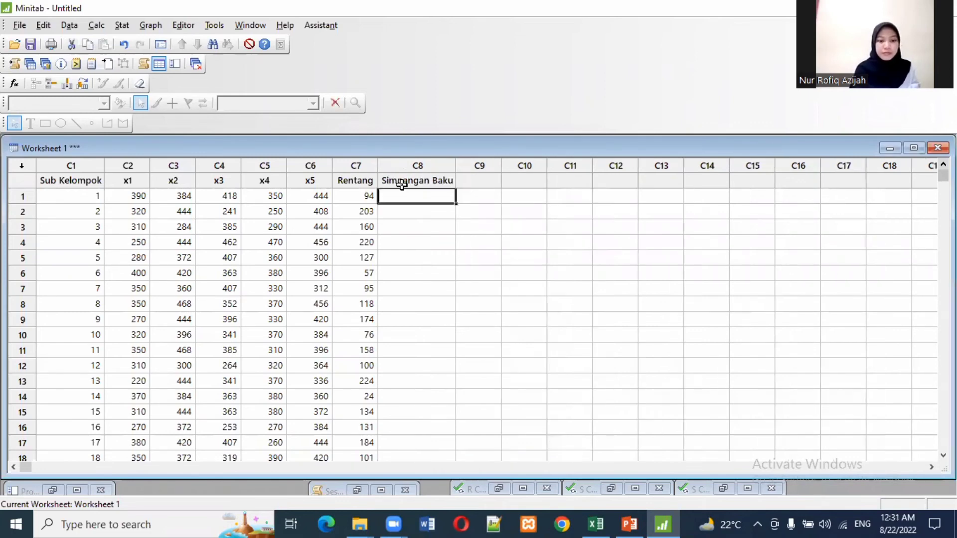
# Step: Calculate the row-wise Standard deviation of x1-x5 with Row Statistics, store it in Simpangan Baku, and look through the results
pyautogui.click(88, 32)
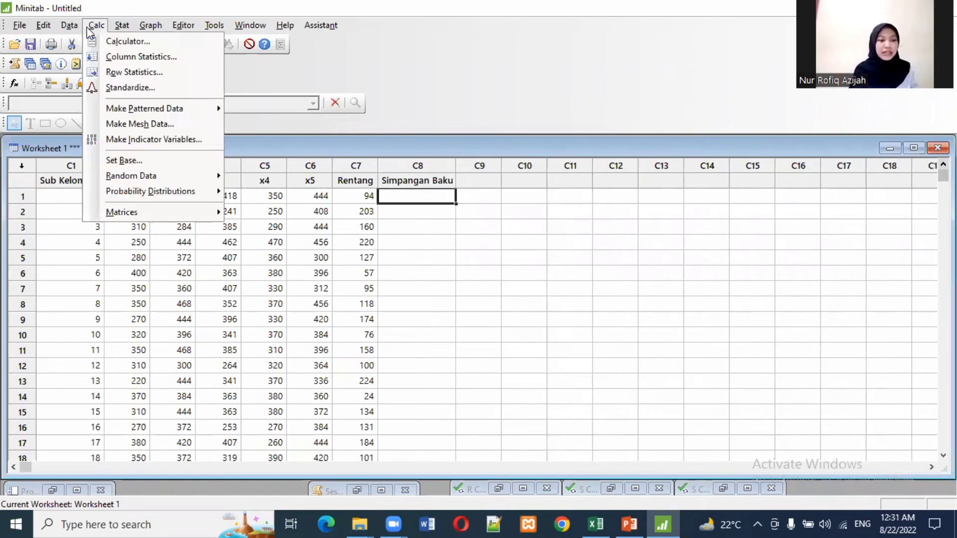
pyautogui.click(119, 71)
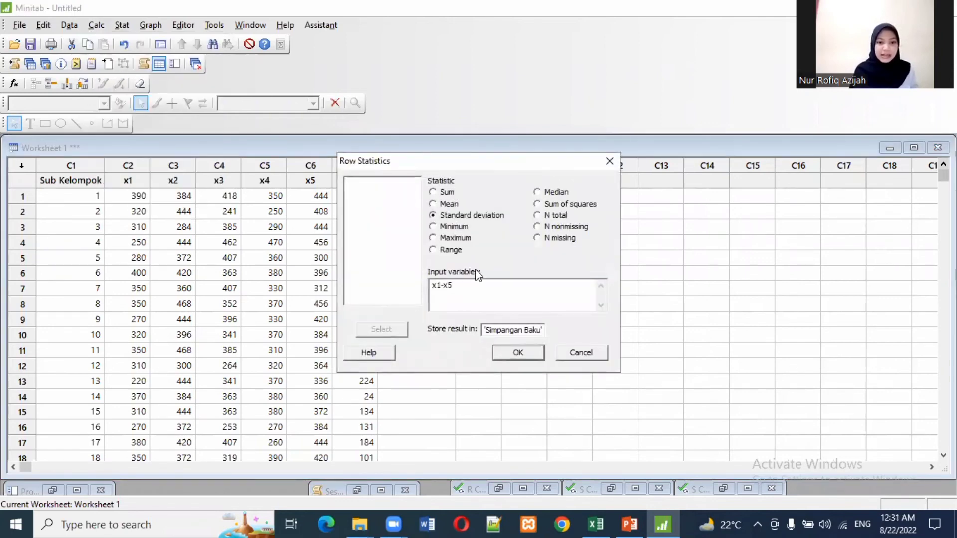
pyautogui.click(465, 290)
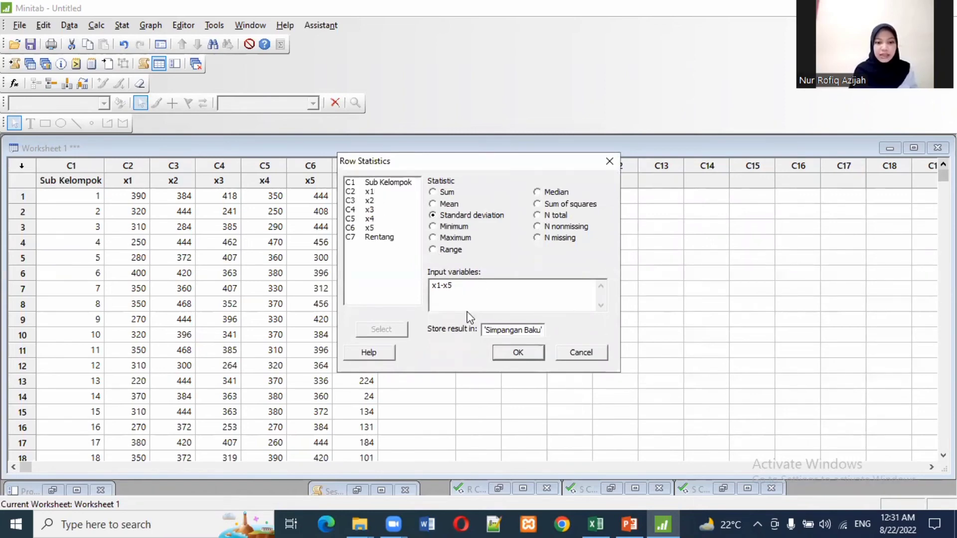
pyautogui.click(517, 332)
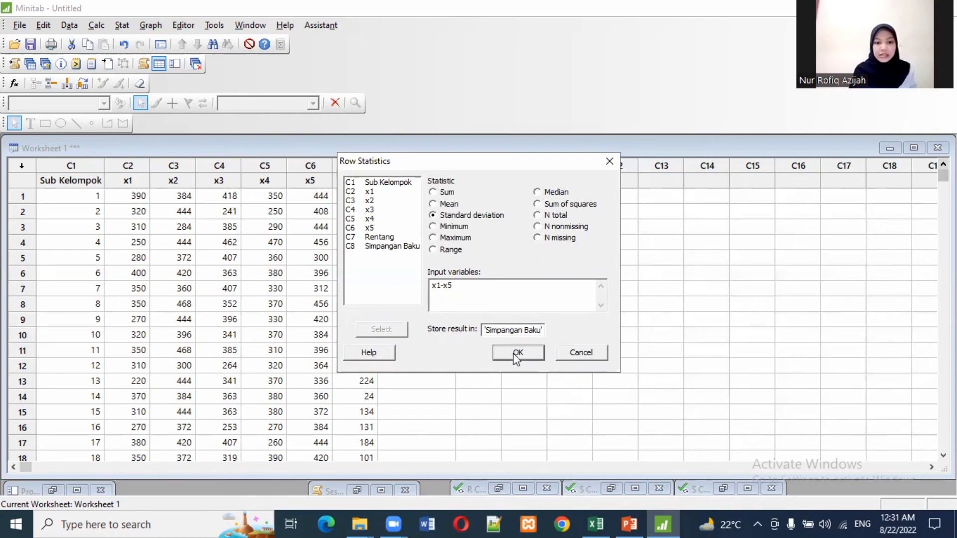
pyautogui.click(518, 354)
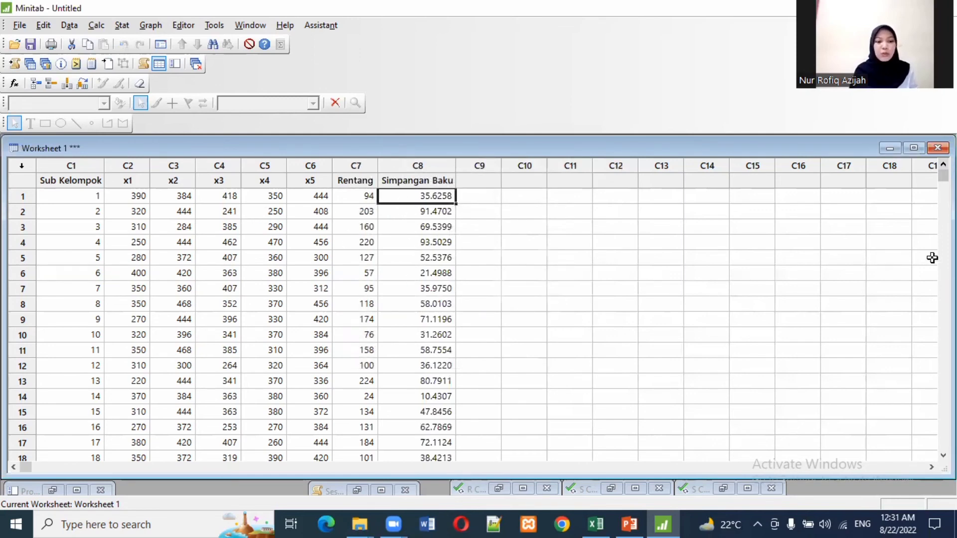
pyautogui.click(943, 455)
pyautogui.click(943, 455)
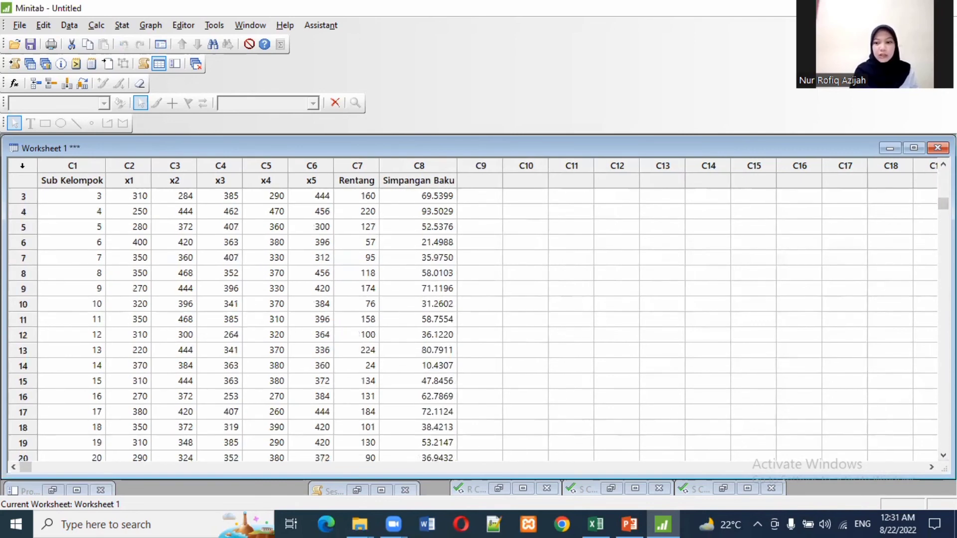
pyautogui.click(943, 164)
pyautogui.click(943, 164)
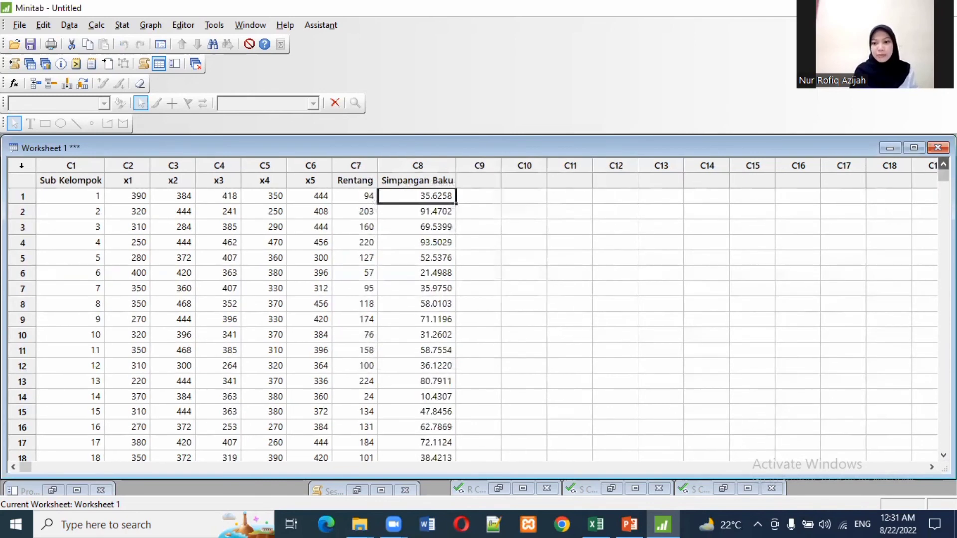
# Step: Start Display Descriptive Statistics and set Simpangan Baku as the only variable
pyautogui.click(122, 25)
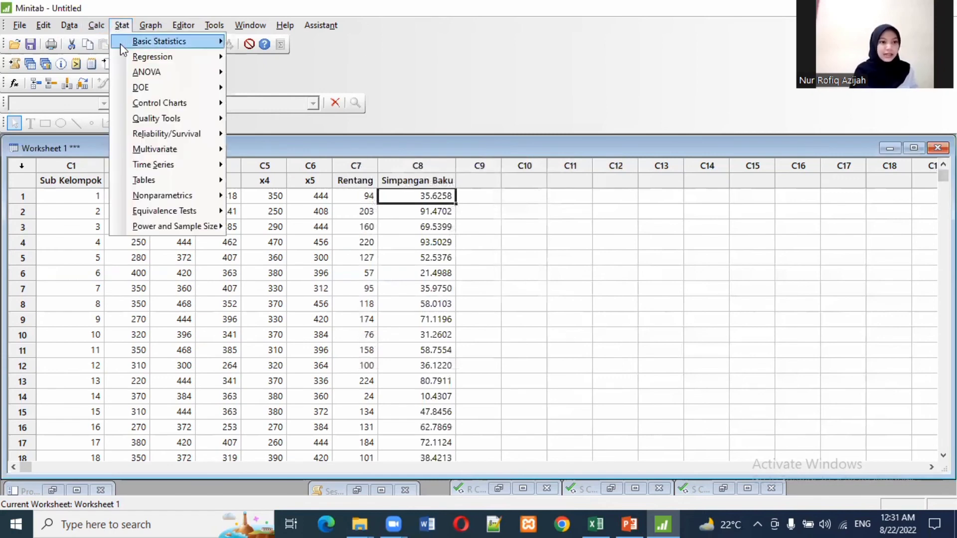
pyautogui.moveTo(121, 43)
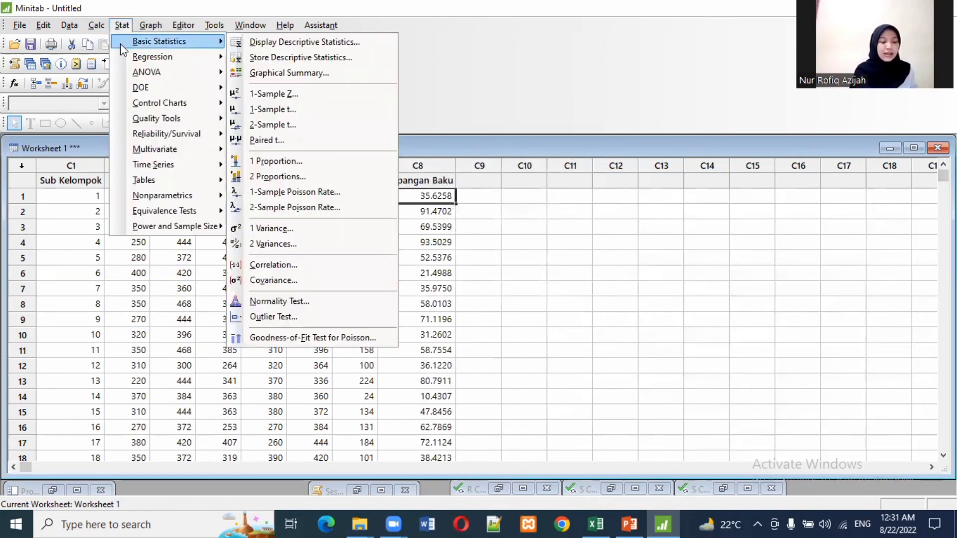
pyautogui.click(265, 41)
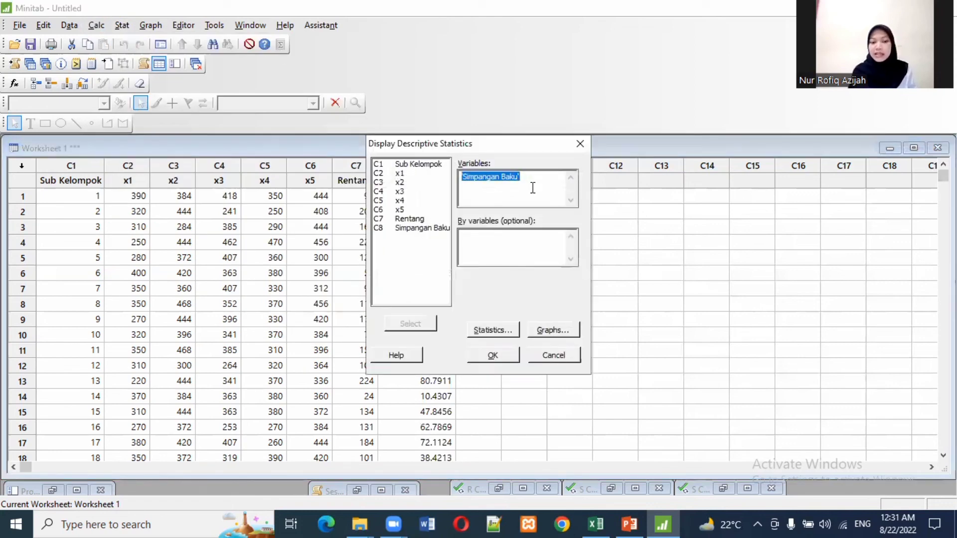
pyautogui.click(477, 180)
pyautogui.doubleClick(428, 227)
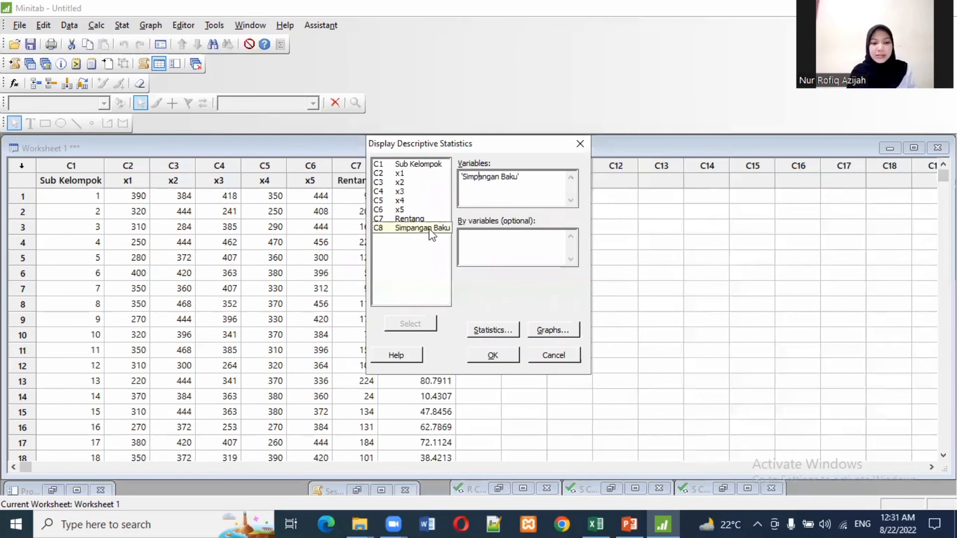
pyautogui.moveTo(524, 190); pyautogui.dragTo(457, 171)
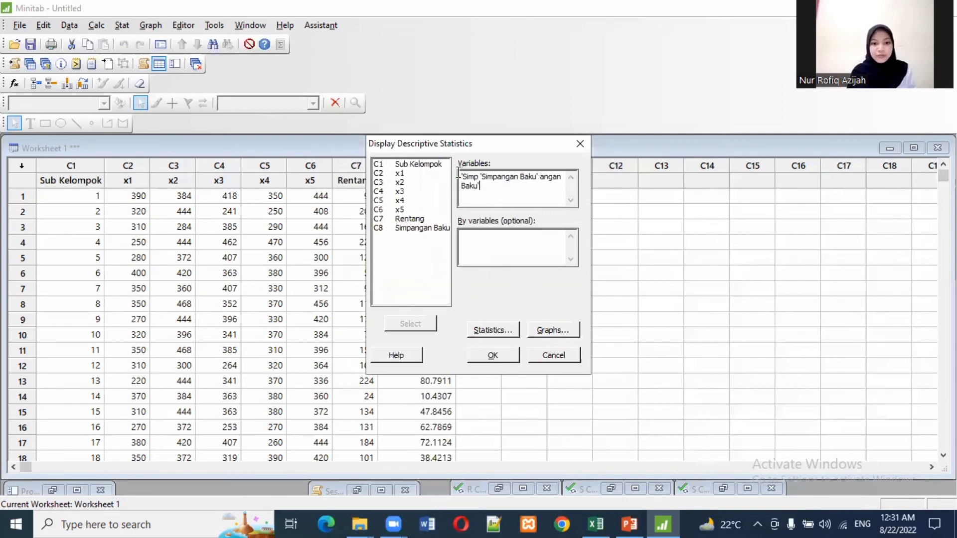
pyautogui.press('BackSpace')
pyautogui.doubleClick(416, 229)
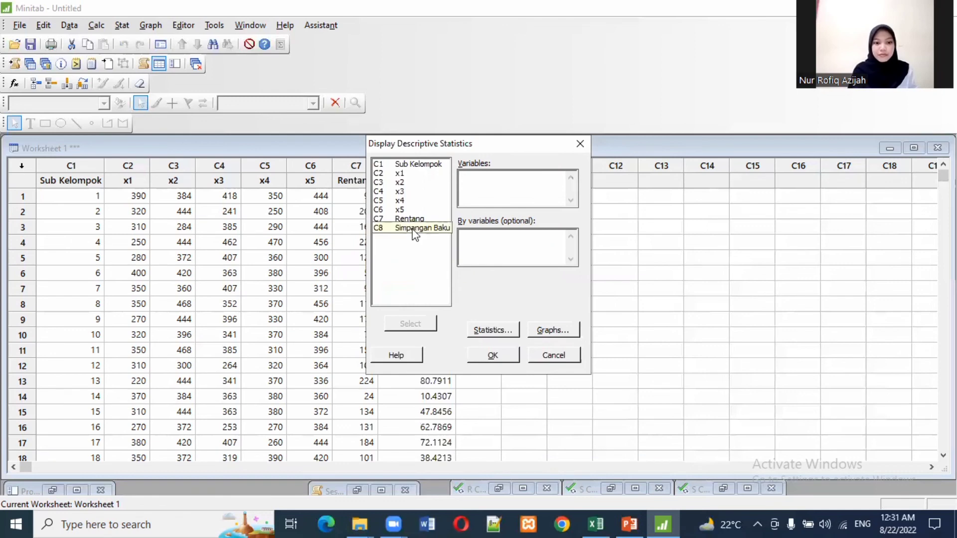
# Step: Display only the Mean and generate the descriptive statistics of Simpangan Baku
pyautogui.click(490, 330)
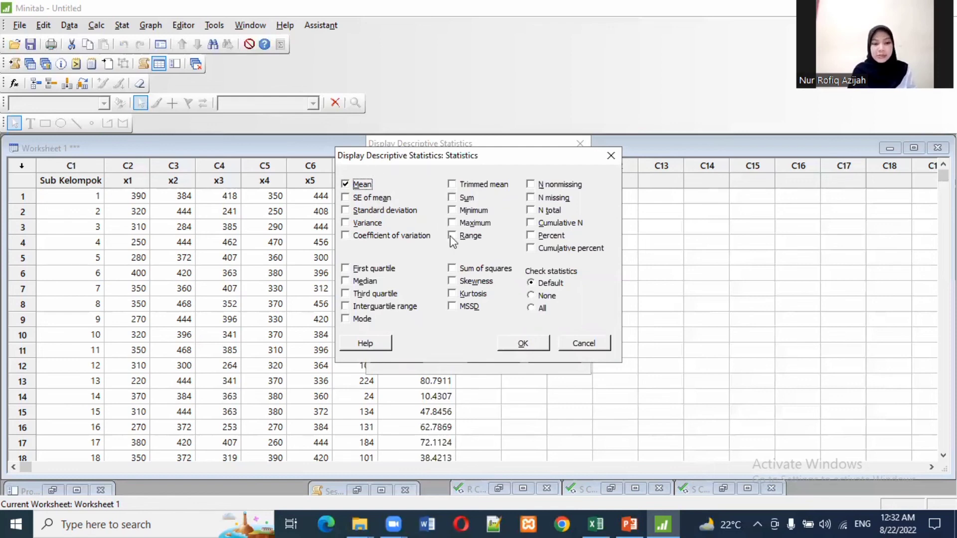
pyautogui.click(522, 347)
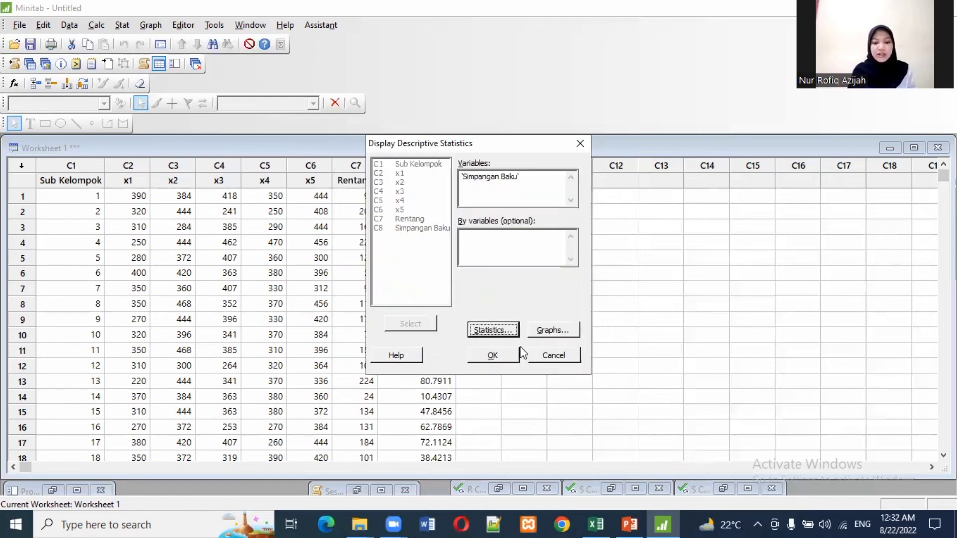
pyautogui.click(495, 356)
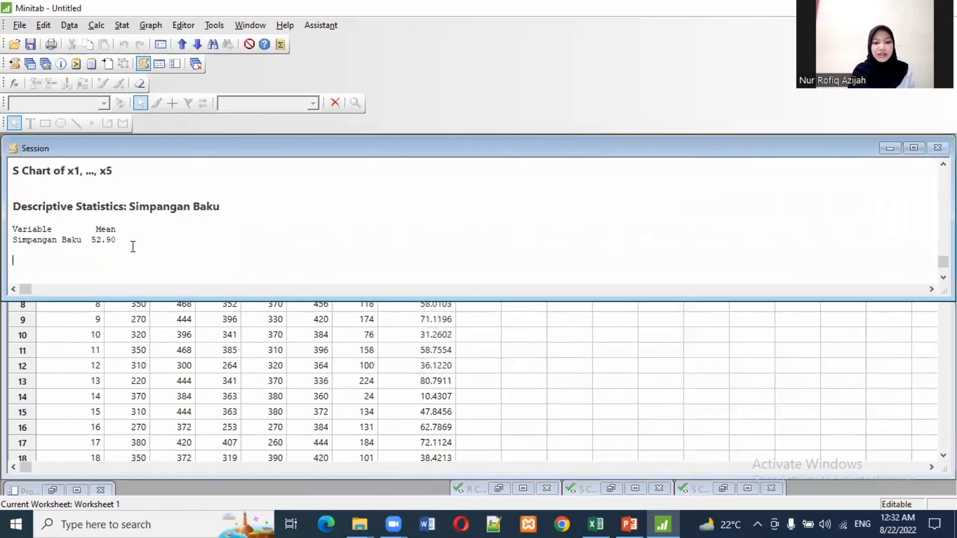